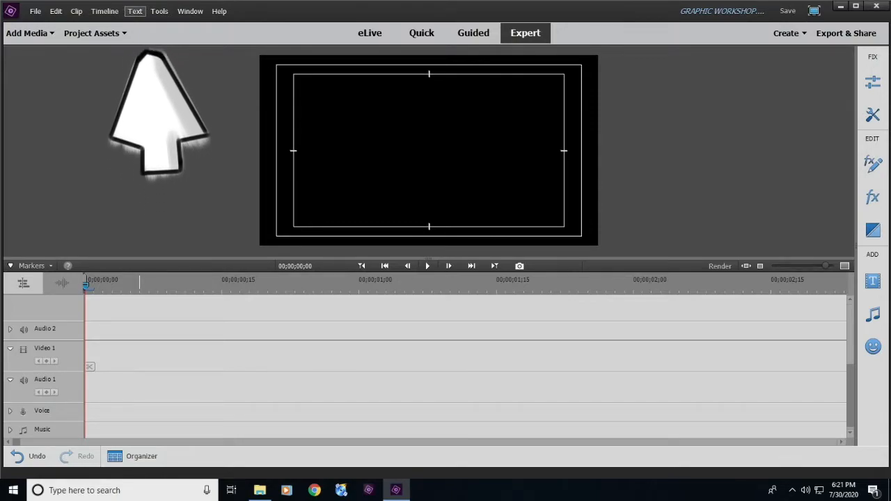
Create a new text title at the start of Video 1 reading "Society of St. Adalbert".
left_click(135, 11)
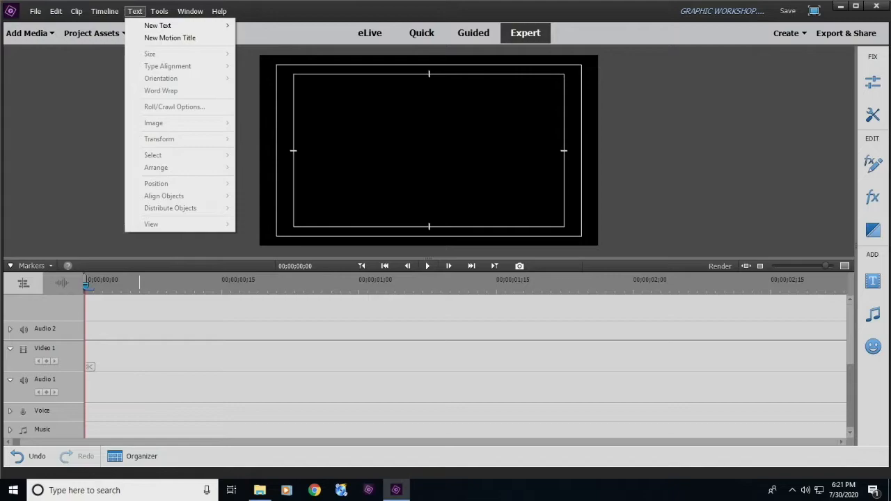
mouse_move(167, 25)
left_click(268, 25)
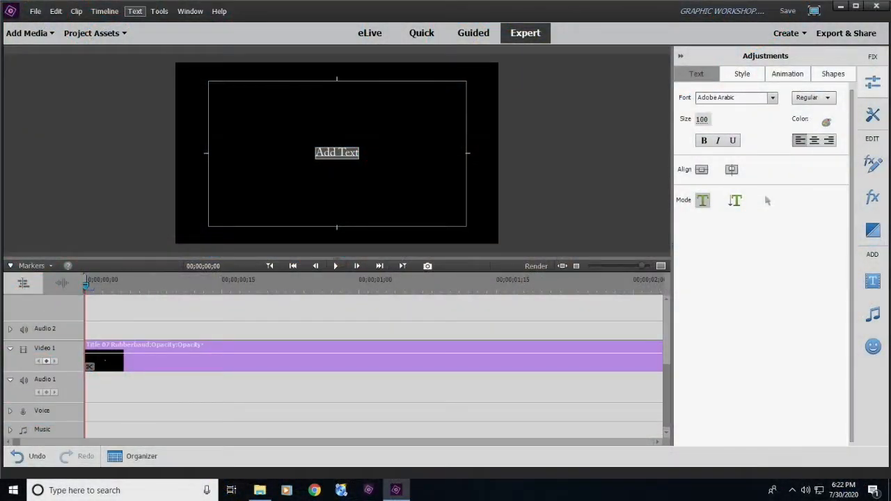
type("SO")
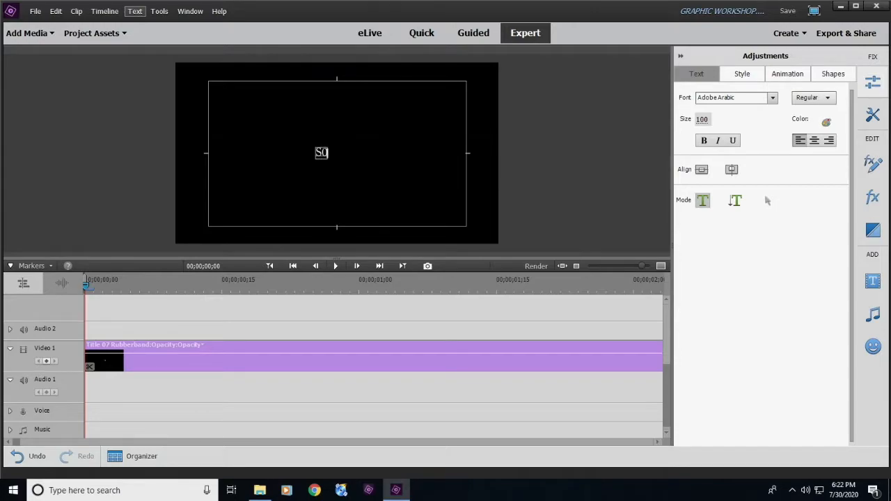
key("BackSpace")
type("ociety of St")
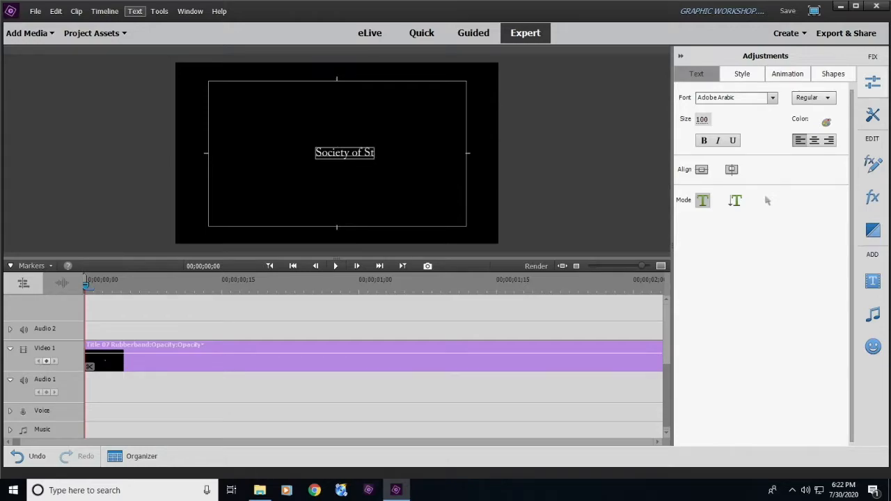
type(". Adalbert")
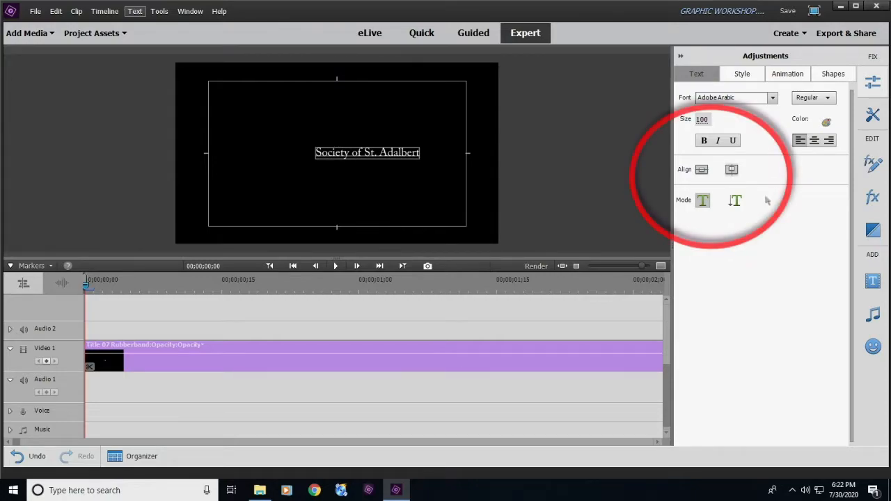
Set the title's text size to 114 and center it horizontally in the frame.
left_click(702, 170)
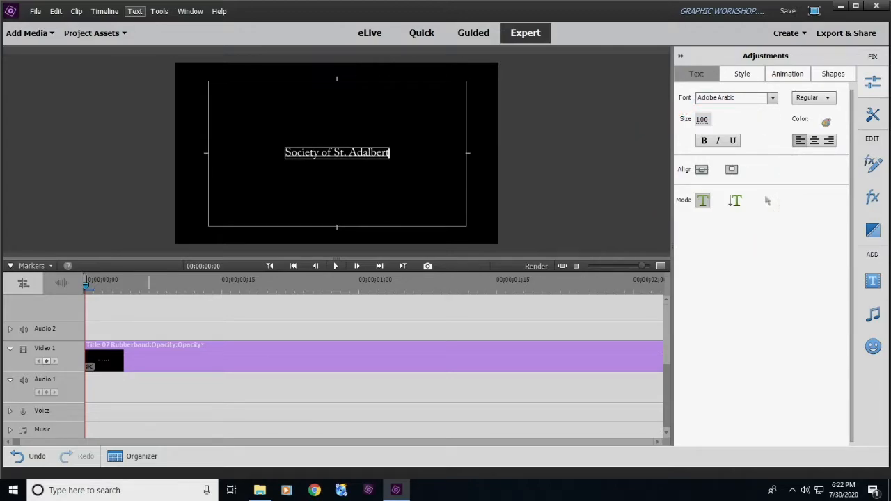
left_click_drag(702, 120, 712, 120)
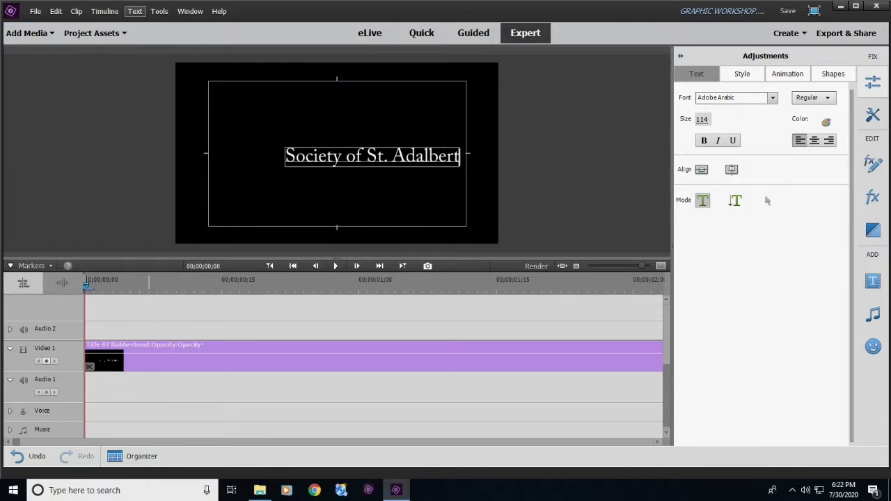
left_click(700, 169)
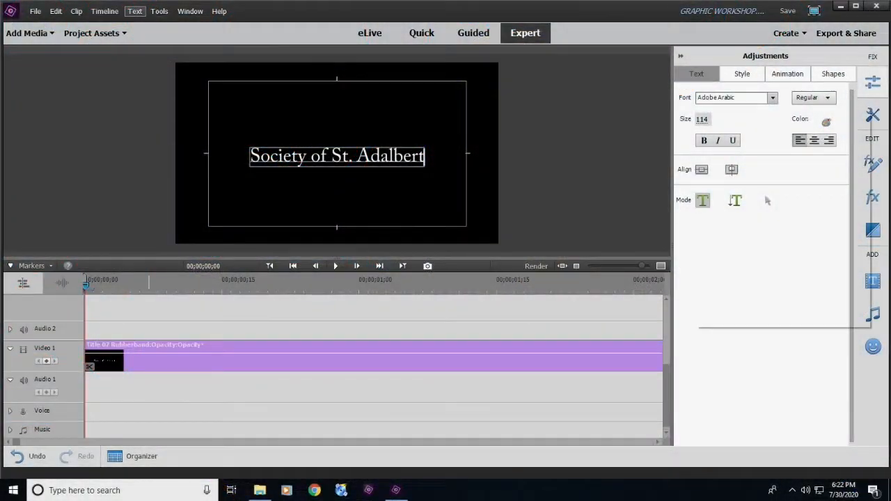
Change the title's font to Adobe Garamond Pro.
left_click(772, 97)
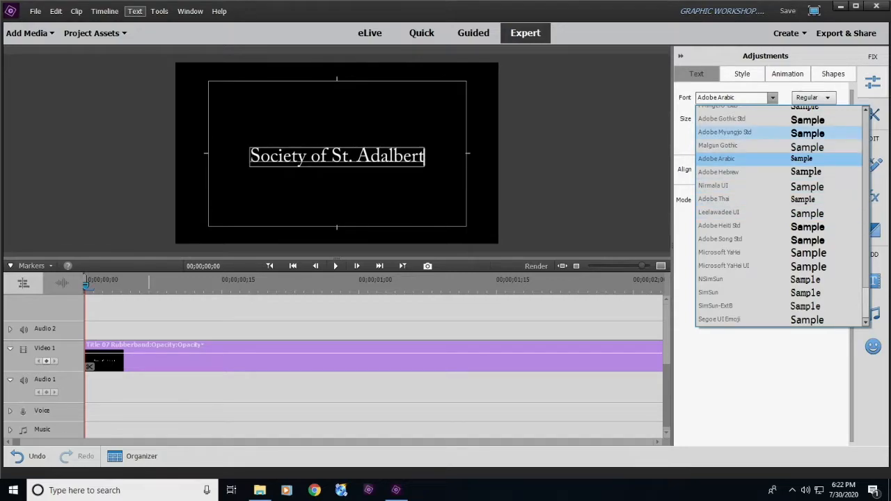
scroll(780, 215, "up", 4)
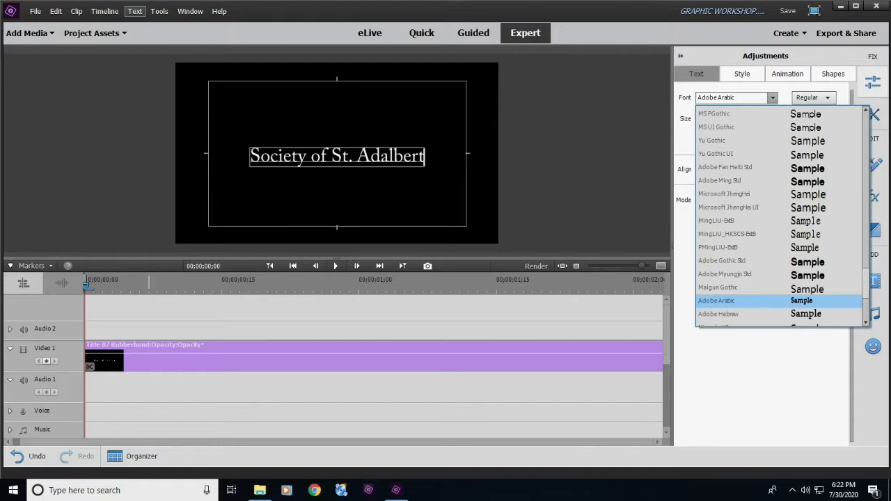
scroll(779, 216, "up", 4)
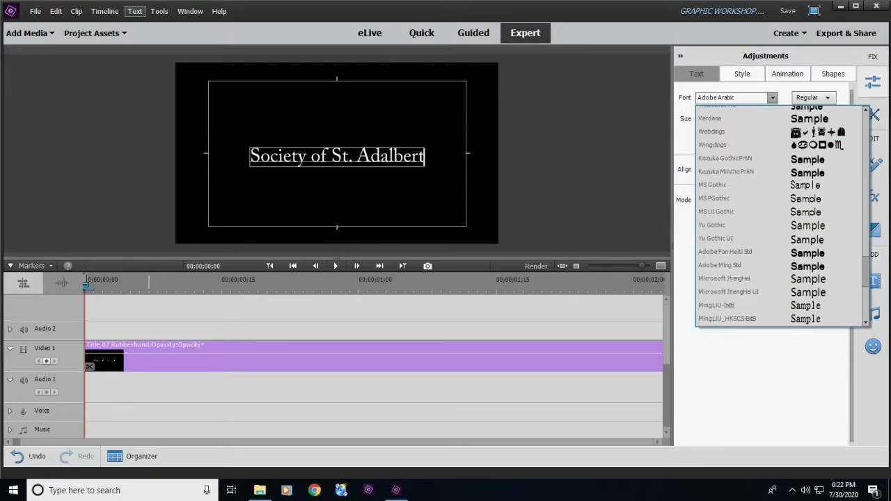
scroll(779, 216, "up", 6)
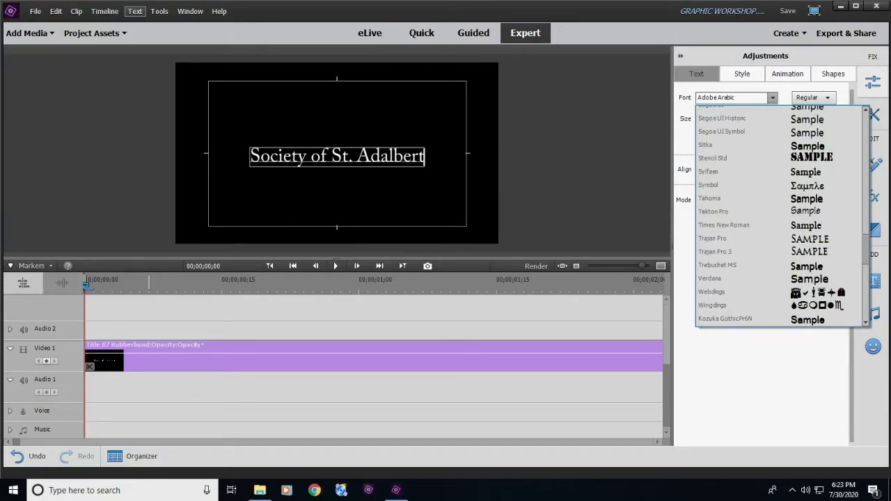
scroll(779, 216, "up", 4)
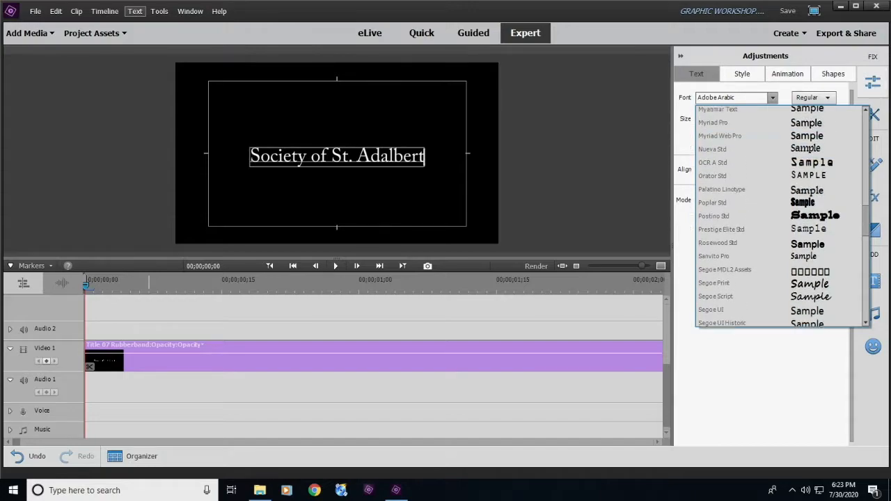
scroll(779, 216, "up", 8)
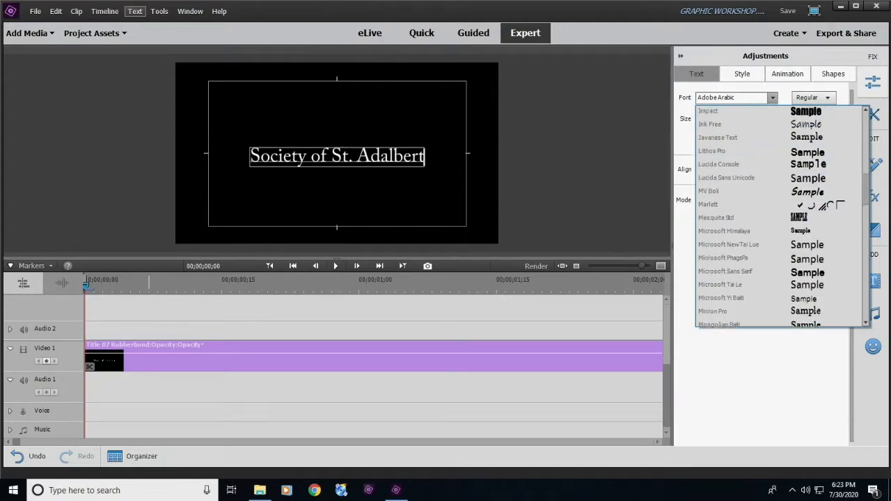
scroll(780, 215, "up", 5)
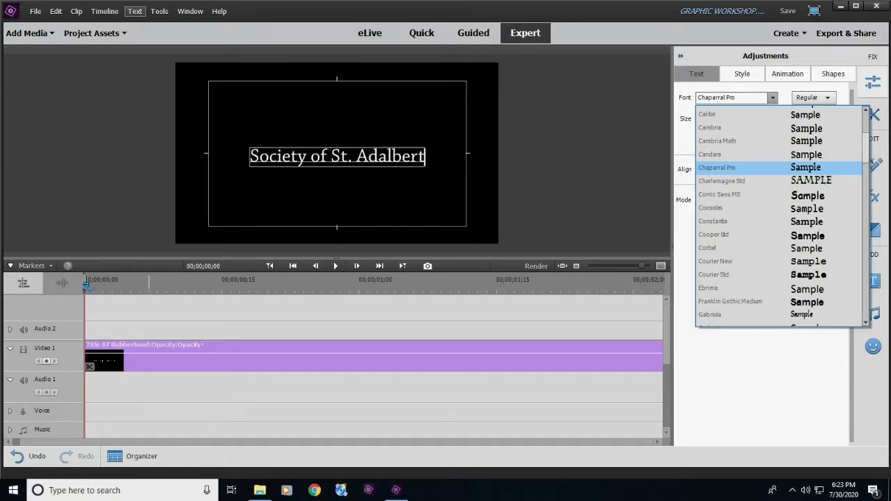
scroll(779, 215, "up", 3)
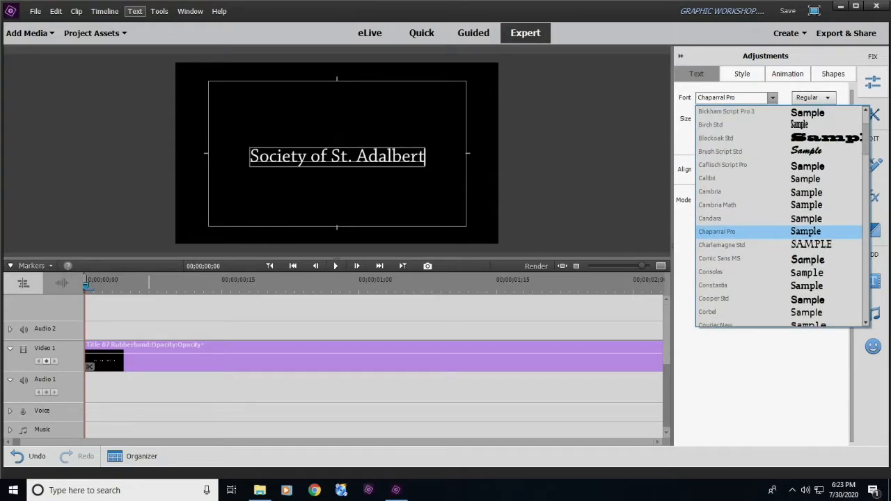
scroll(780, 217, "up", 3)
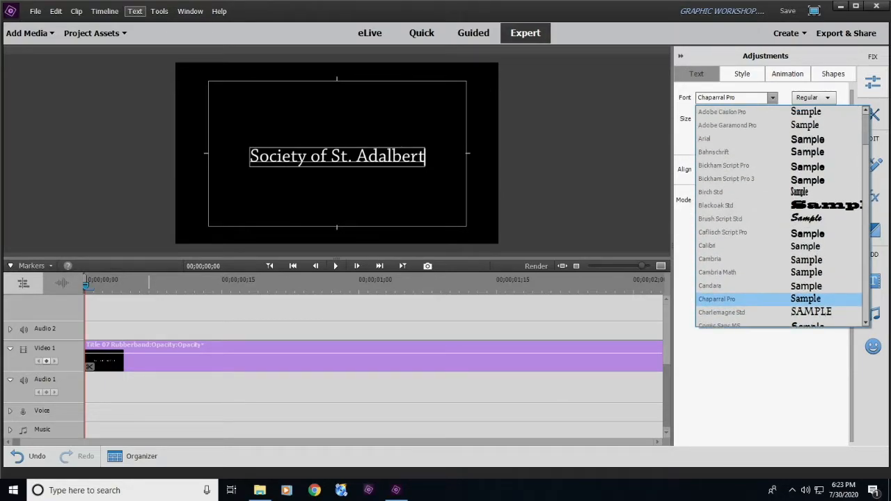
left_click(726, 125)
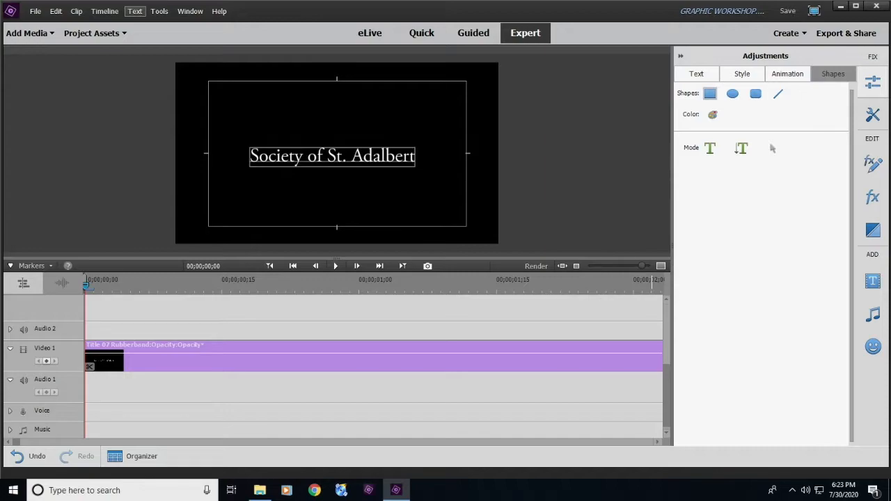
Draw a rectangle covering the whole frame and fill it with solid blue, R 61, G 88, B 219.
mouse_move(167, 57)
left_mouse_down()
mouse_move(317, 108)
mouse_move(444, 171)
mouse_move(532, 241)
mouse_move(519, 247)
left_mouse_up()
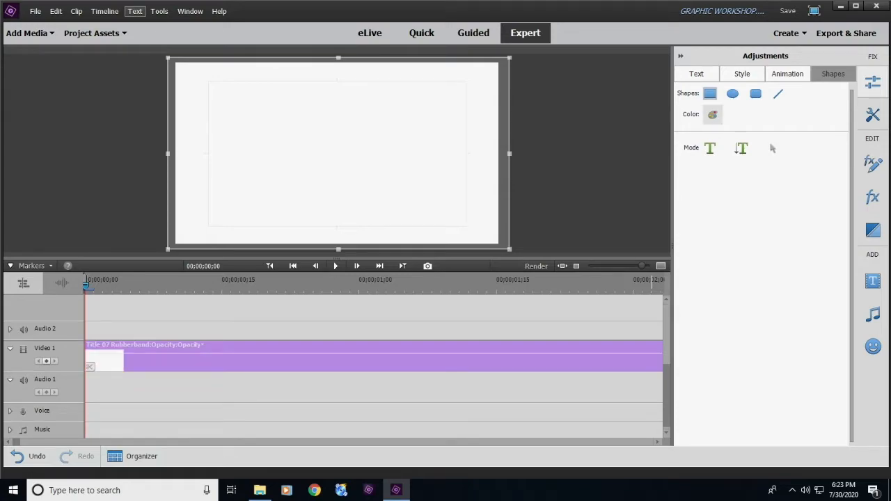
left_click(711, 114)
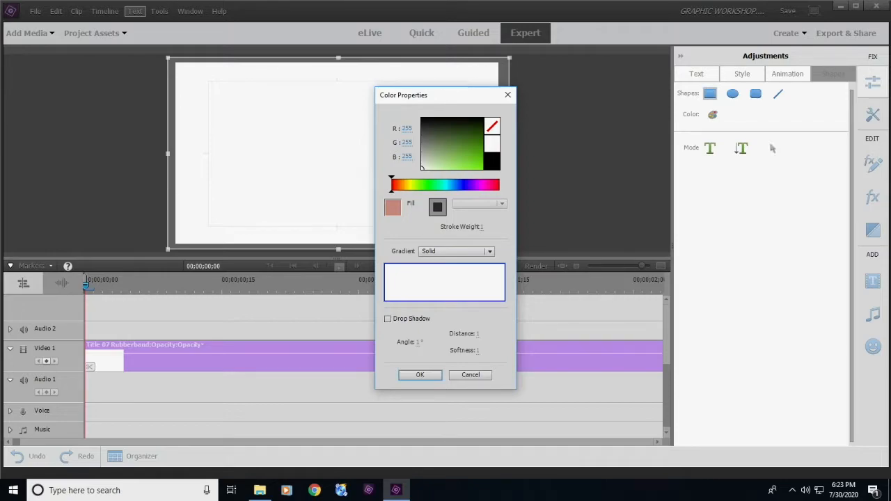
left_click(460, 185)
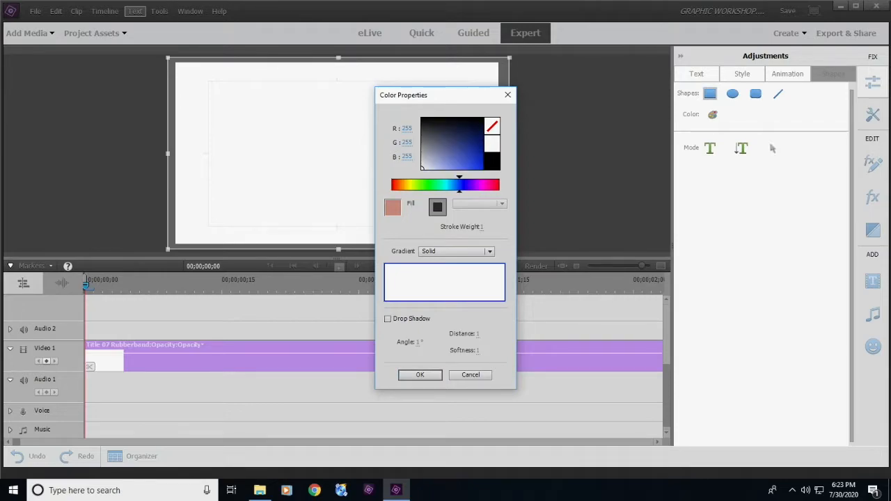
left_click(478, 164)
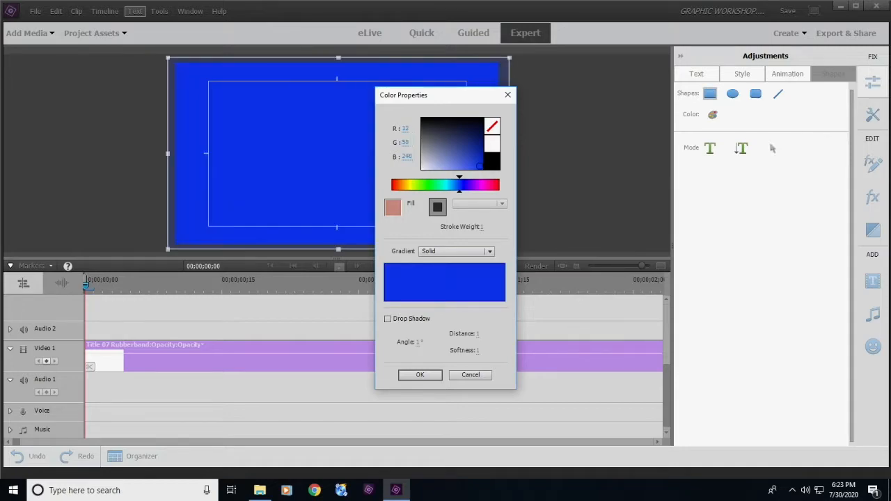
left_click_drag(477, 165, 465, 161)
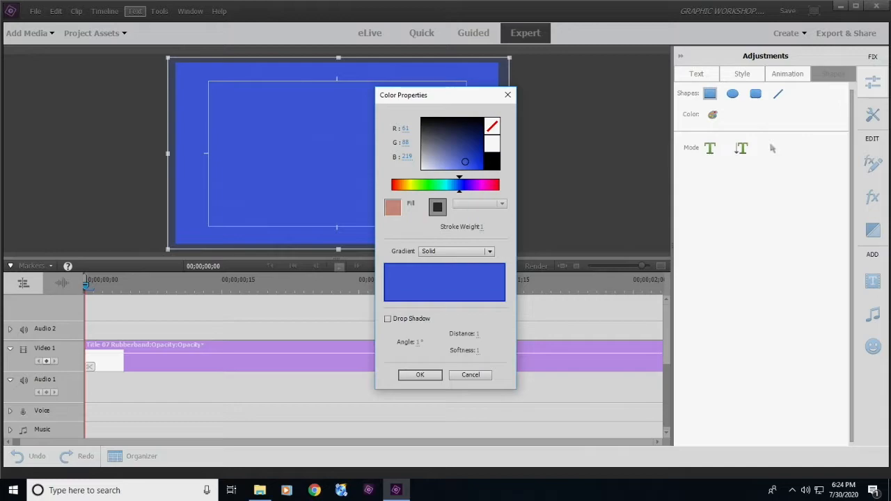
left_click(418, 375)
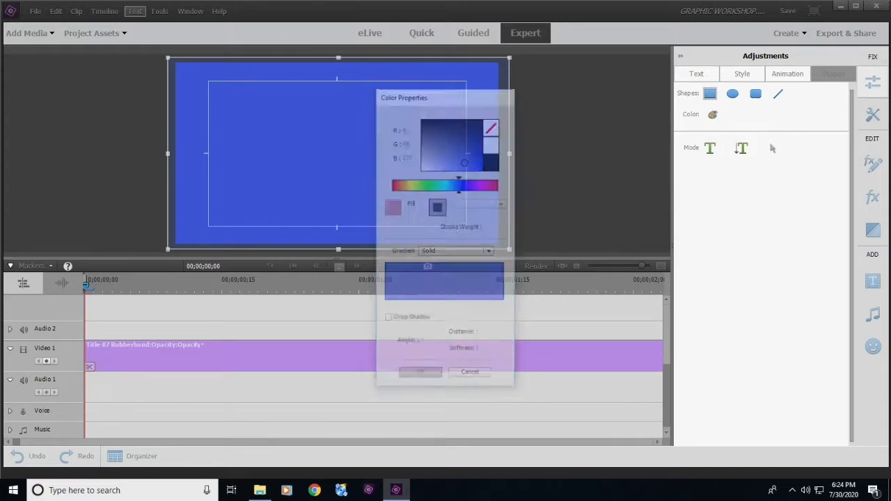
Send the blue rectangle to the back, behind the title text.
right_click(321, 171)
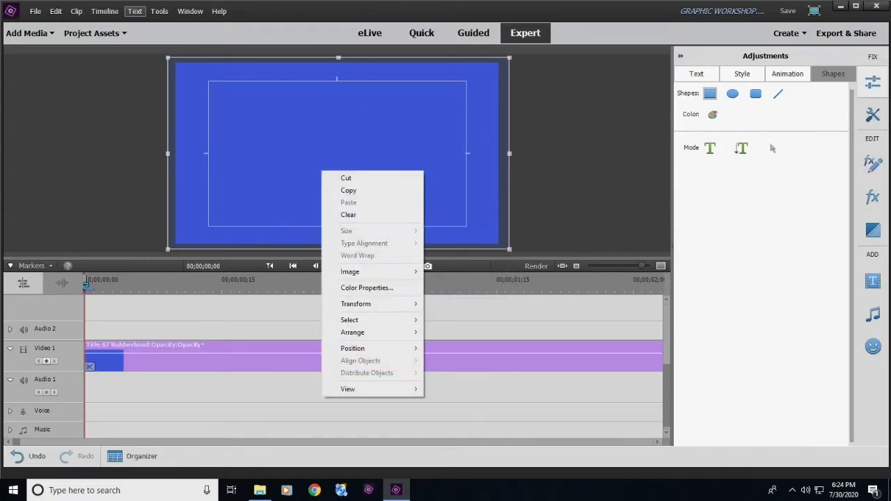
mouse_move(352, 332)
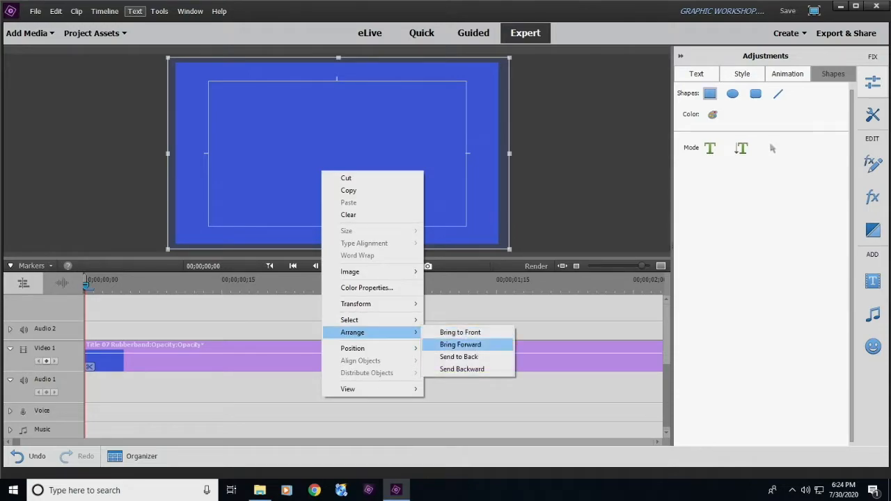
left_click(458, 356)
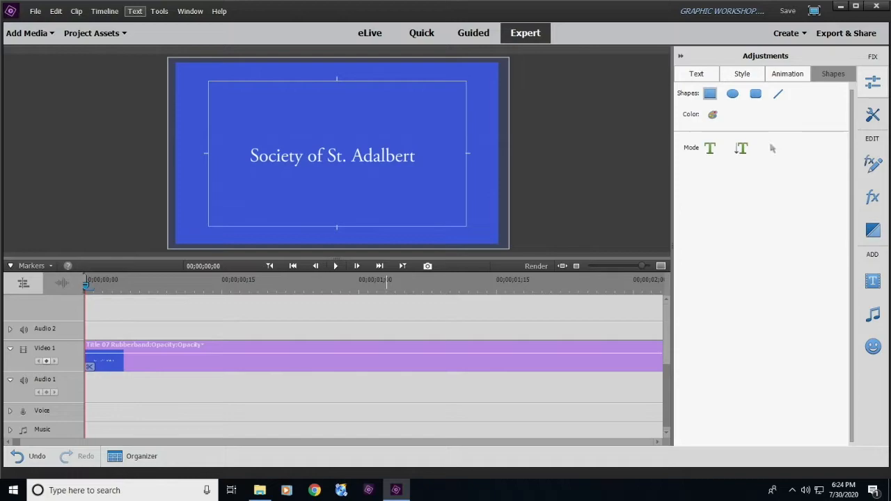
Recolor the "Society of St. Adalbert" text to solid yellow, R 224, G 227, B 48, and deselect it.
left_click(772, 149)
left_click_drag(168, 57, 509, 248)
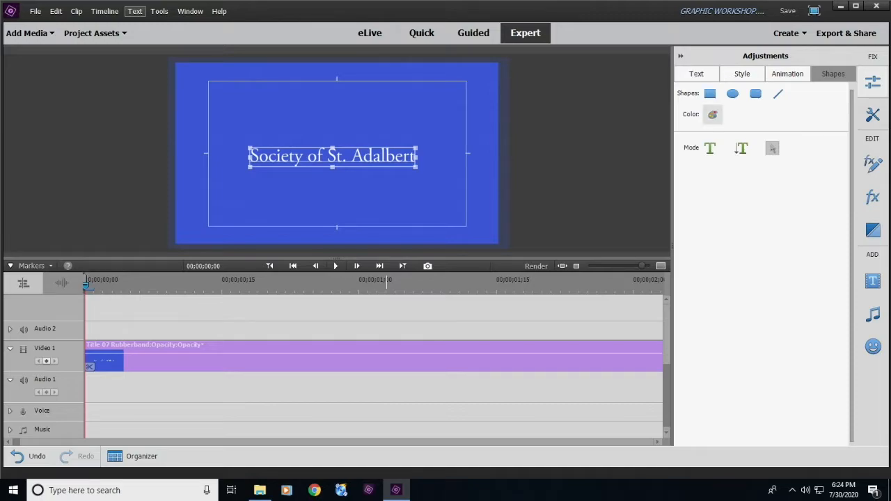
left_click(713, 115)
left_click_drag(460, 97, 600, 95)
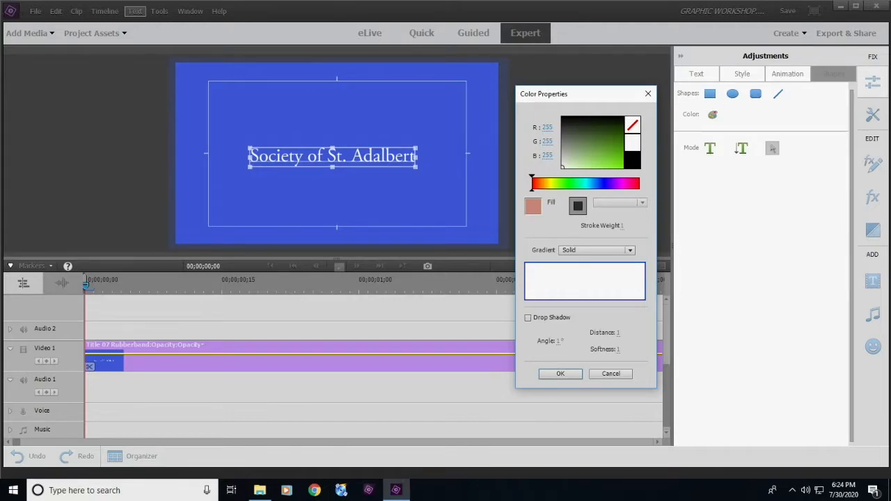
left_click_drag(532, 183, 549, 183)
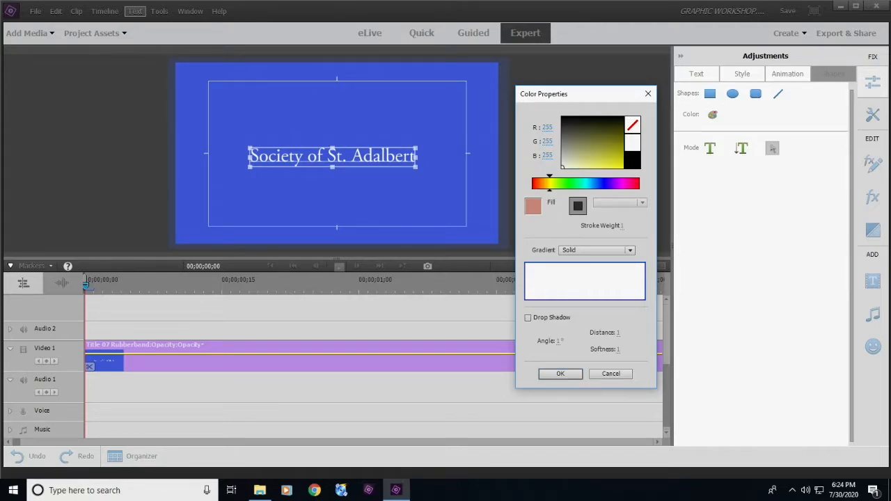
left_click(616, 148)
mouse_move(616, 149)
left_mouse_down()
mouse_move(597, 162)
mouse_move(609, 162)
left_mouse_up()
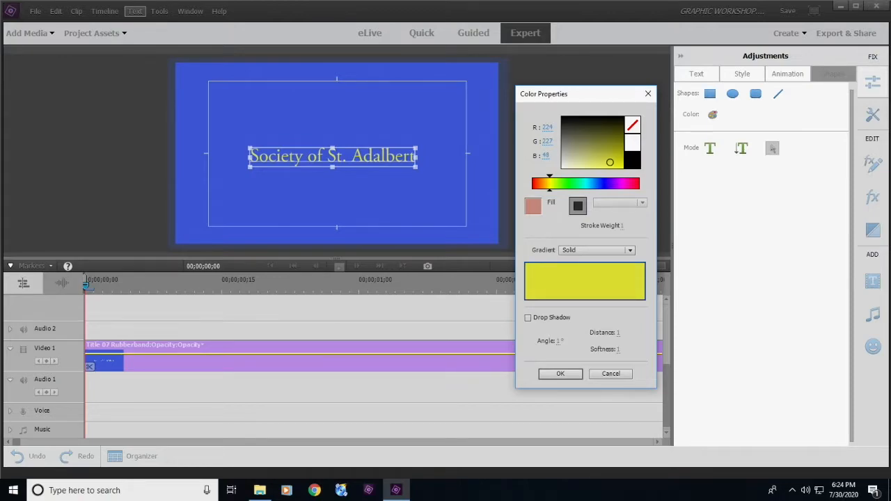
left_click(561, 374)
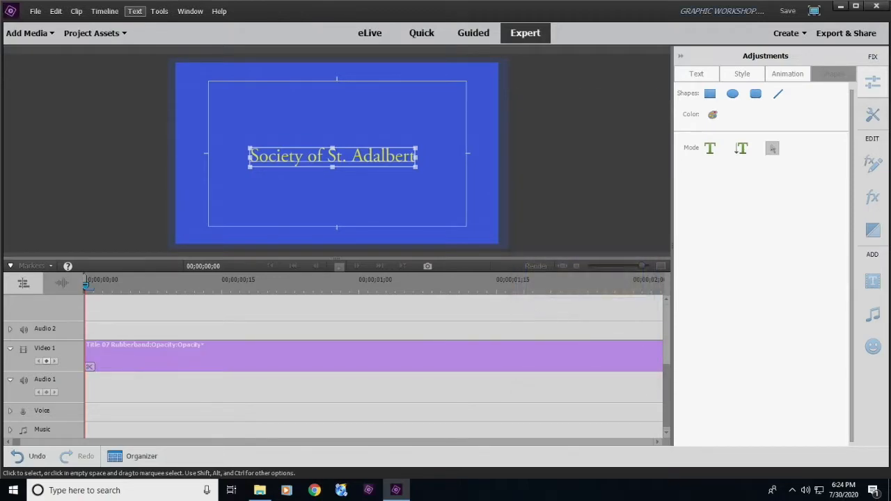
left_click(571, 167)
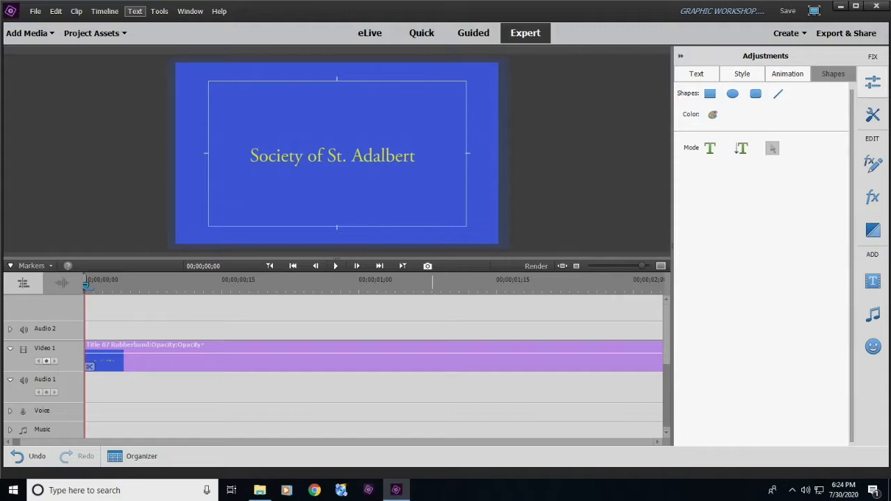
Draw two horizontal lines, one above the title running past the frame's left edge and one below running past its right edge.
left_click(333, 157)
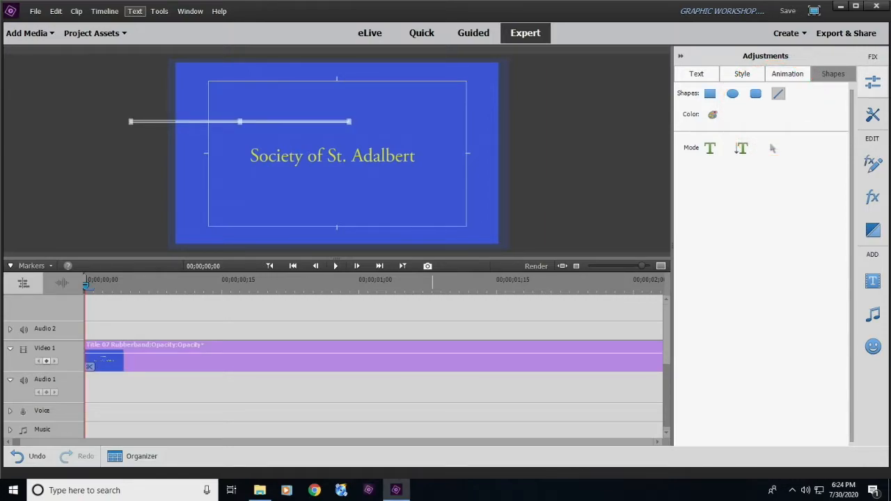
left_click_drag(524, 193, 377, 194)
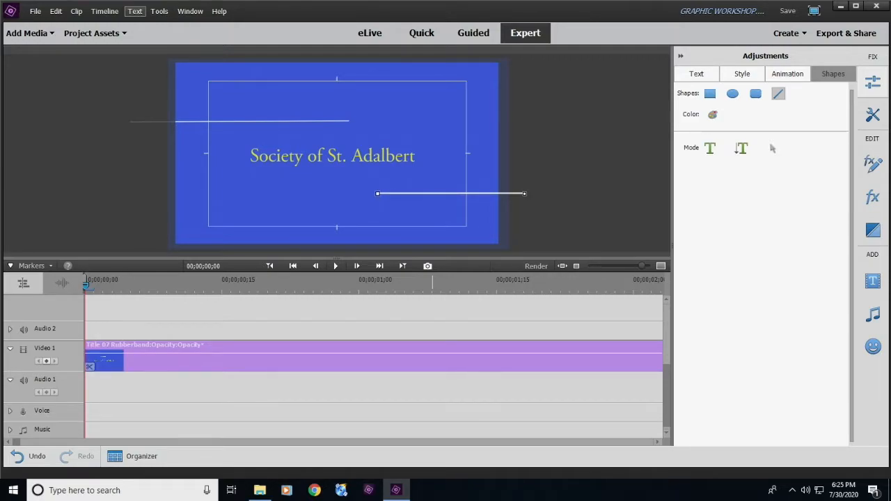
Decorate the inner end of each long horizontal line with two short vertical strokes and one short horizontal stroke, forming a crossed pattern.
left_click_drag(327, 105, 326, 130)
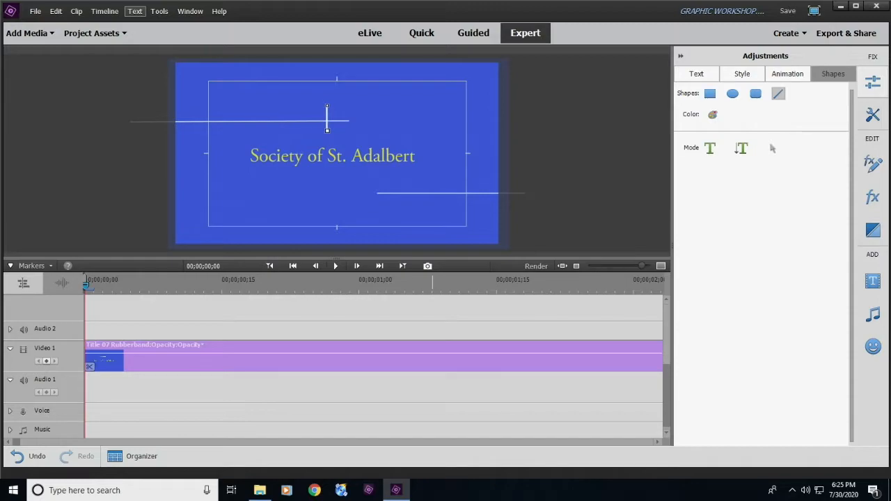
left_click_drag(394, 183, 394, 204)
left_click_drag(320, 112, 346, 111)
left_click_drag(387, 199, 407, 199)
left_click_drag(335, 96, 335, 118)
left_click_drag(412, 190, 413, 215)
left_click(509, 388)
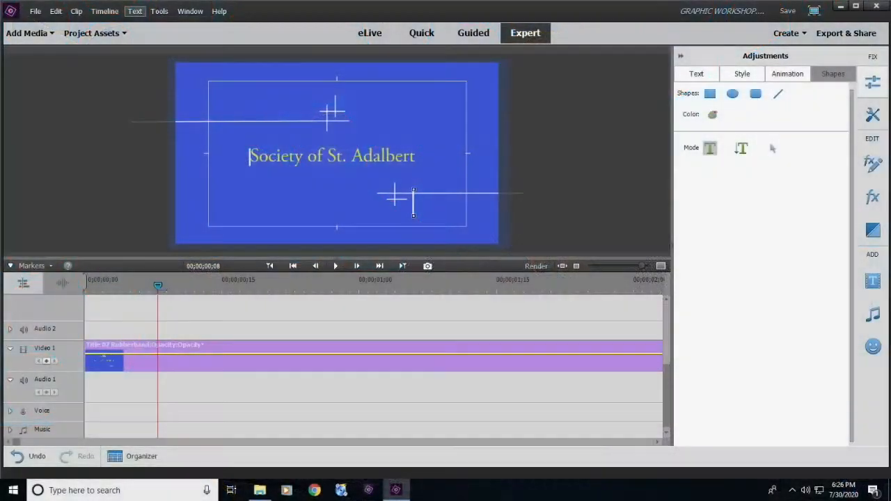
left_click_drag(157, 286, 230, 286)
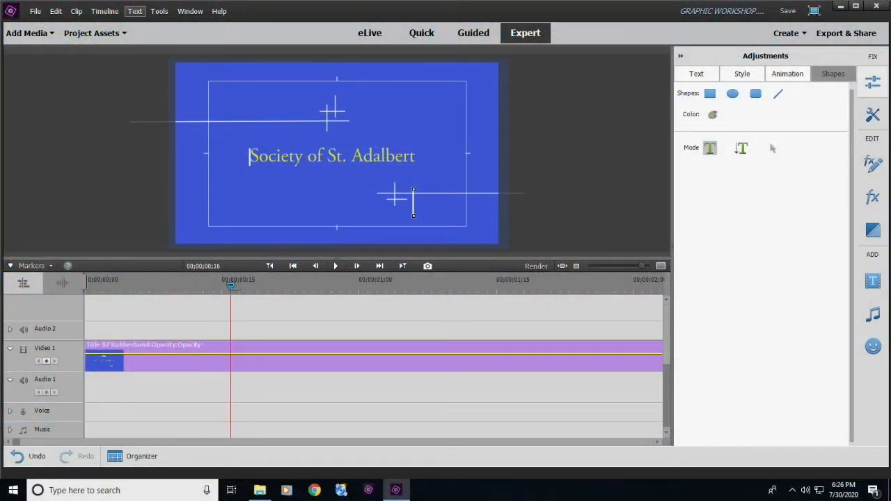
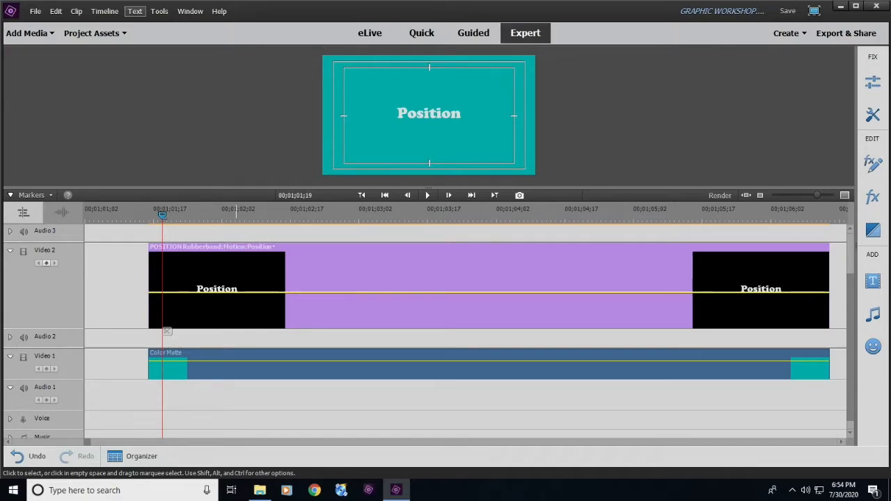
Set the POSITION title clip's rubberband on Video 2 to the Motion Position property.
left_click(238, 247)
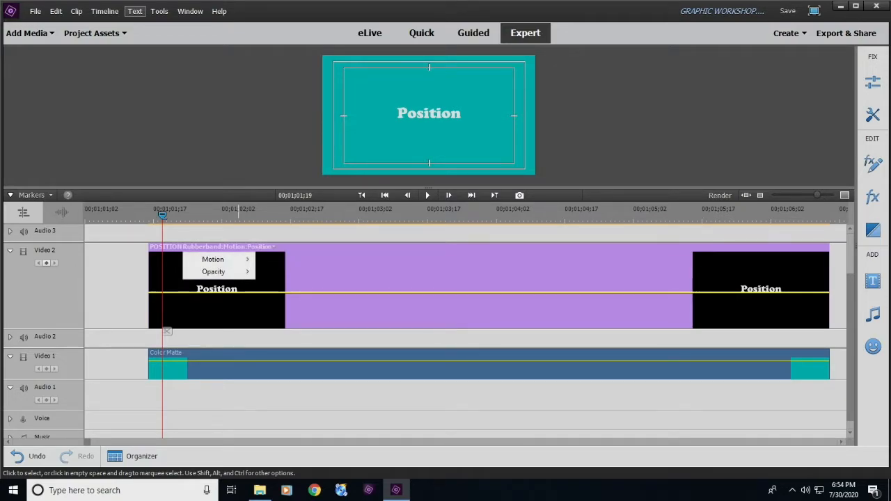
mouse_move(238, 260)
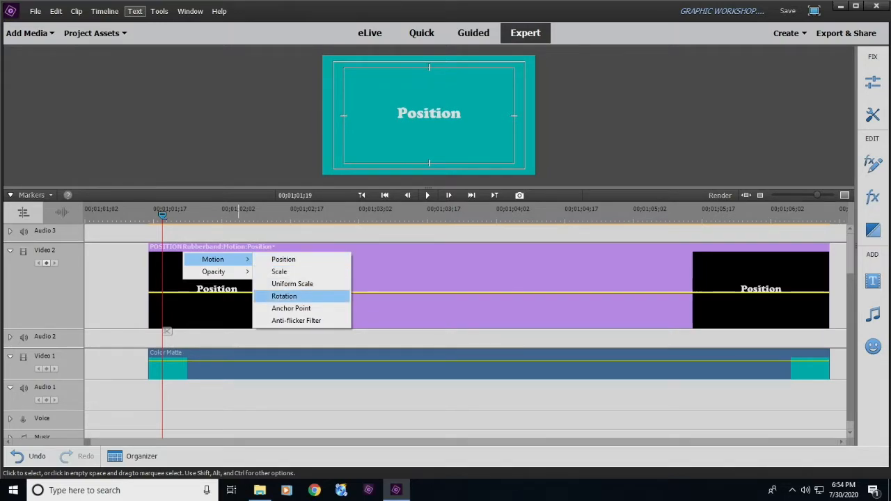
left_click(283, 258)
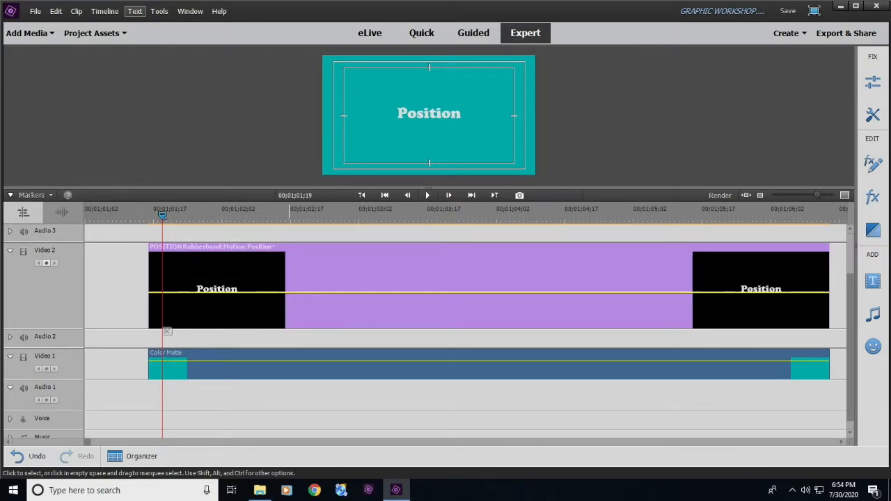
left_click(229, 247)
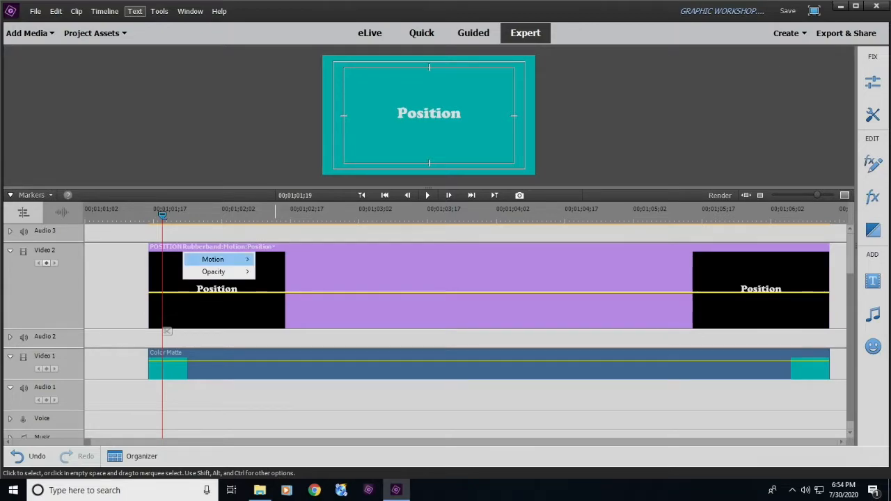
mouse_move(216, 259)
left_click(453, 273)
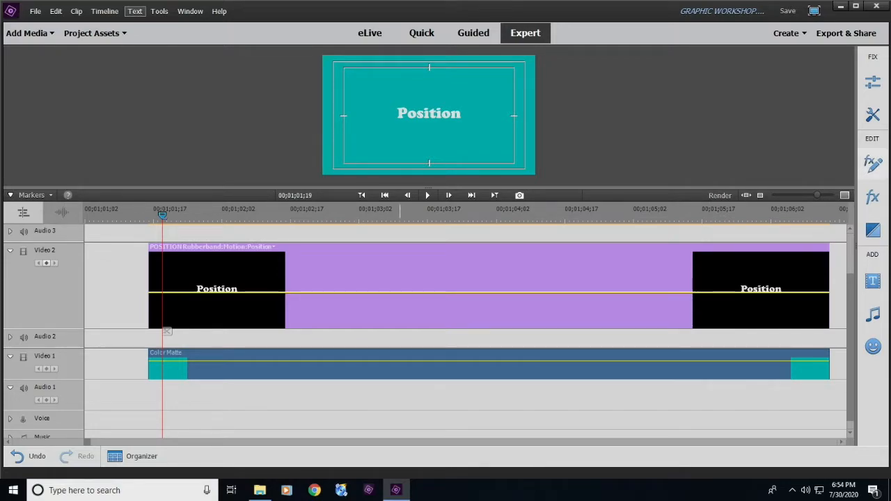
Move the "Position" title off the frame's left side to about -440, 550 and add a position keyframe at 00;01;01;19.
left_click(872, 162)
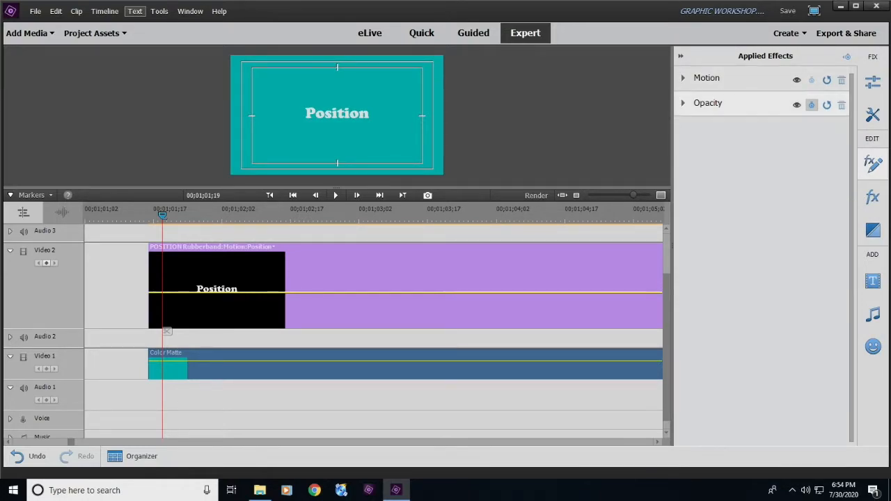
left_click(684, 78)
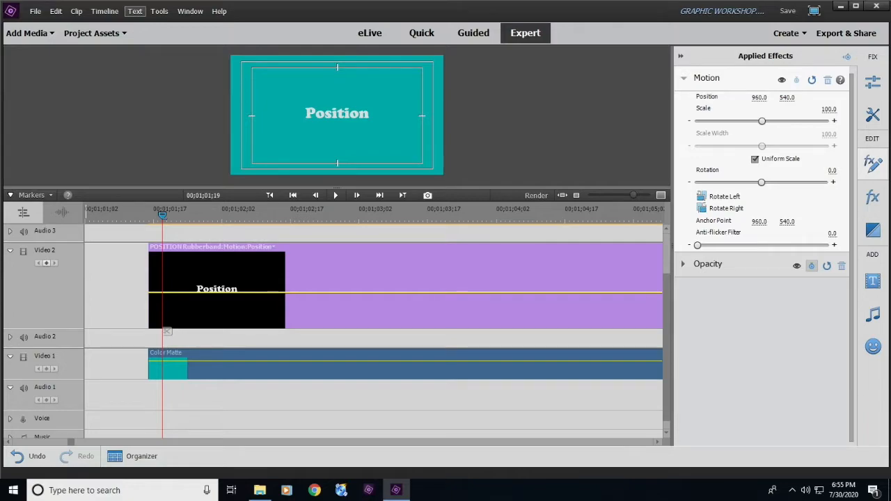
left_click_drag(759, 97, 734, 97)
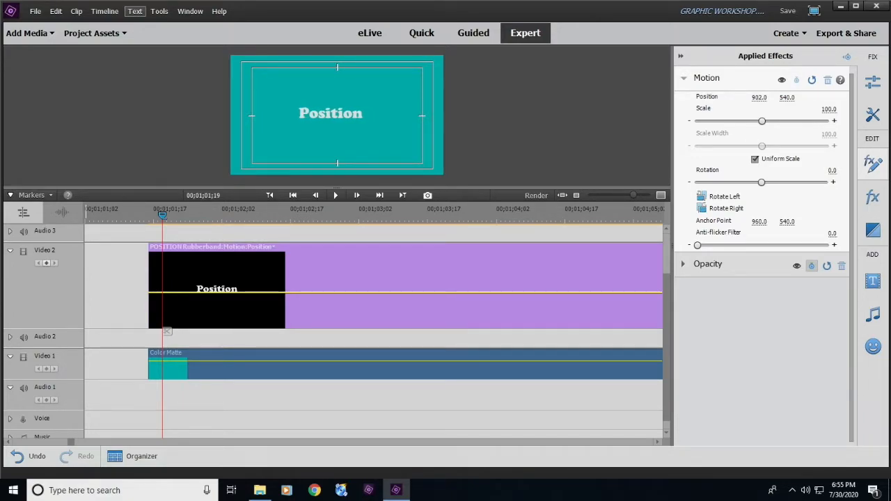
left_click(331, 114)
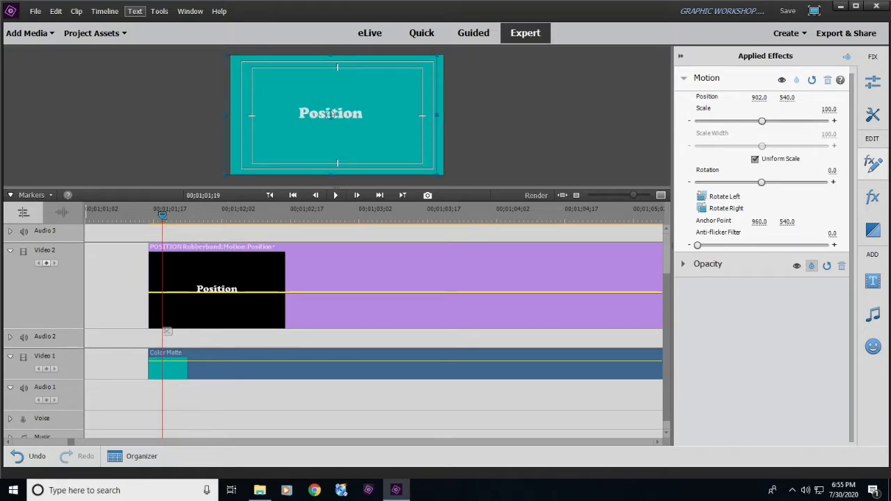
left_click_drag(331, 113, 258, 116)
key("ctrl+z")
left_click_drag(331, 113, 176, 115)
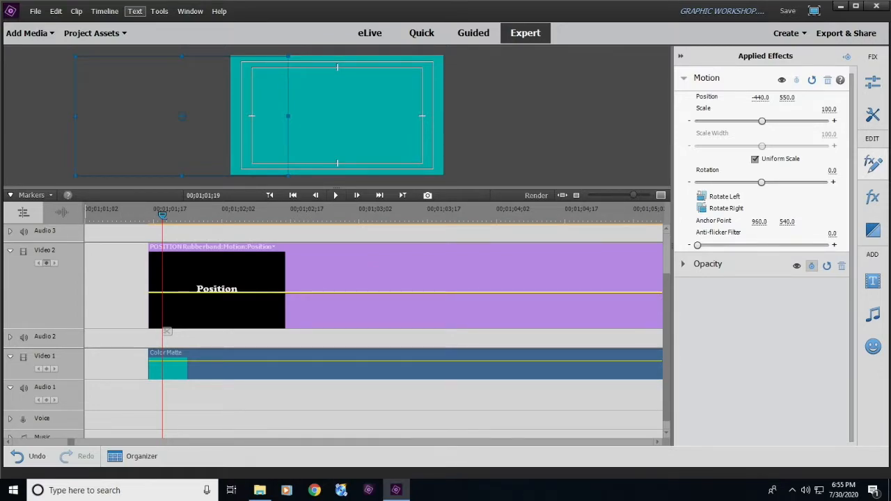
left_click(46, 262)
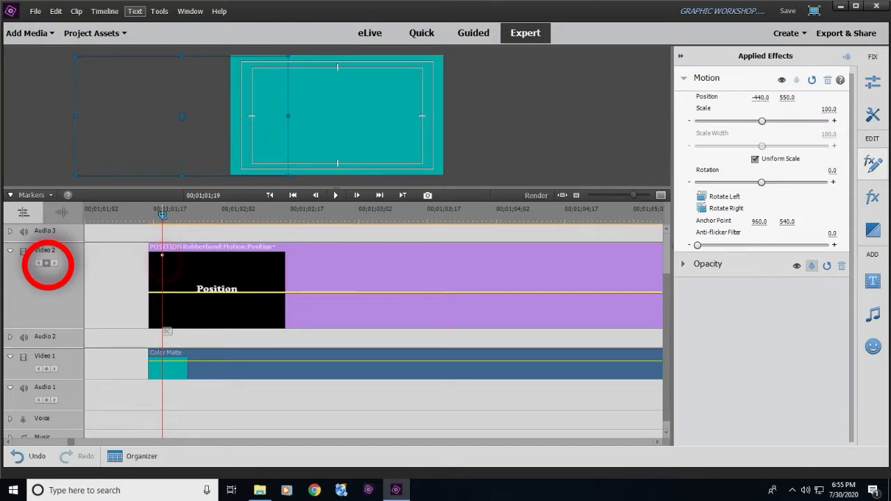
At 00;01;02;20, move the "Position" title back to the centre of the frame, at about 962.3, 540.
left_click_drag(162, 215, 186, 215)
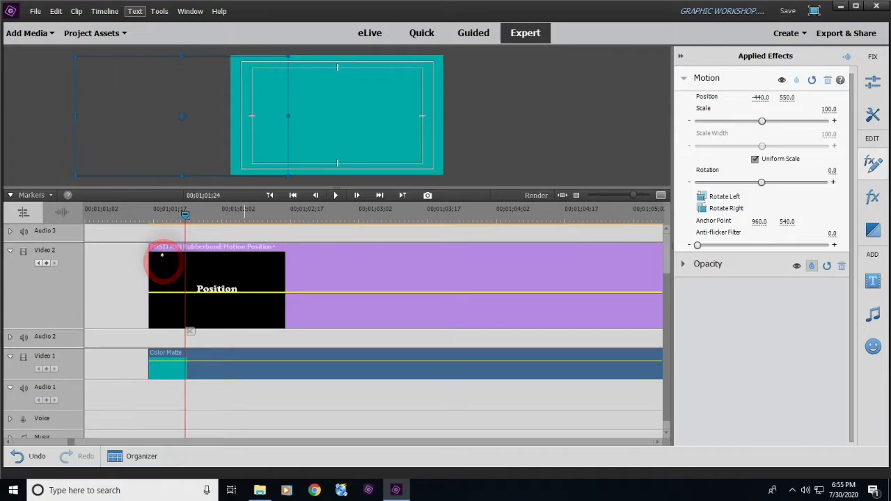
left_click_drag(185, 215, 304, 215)
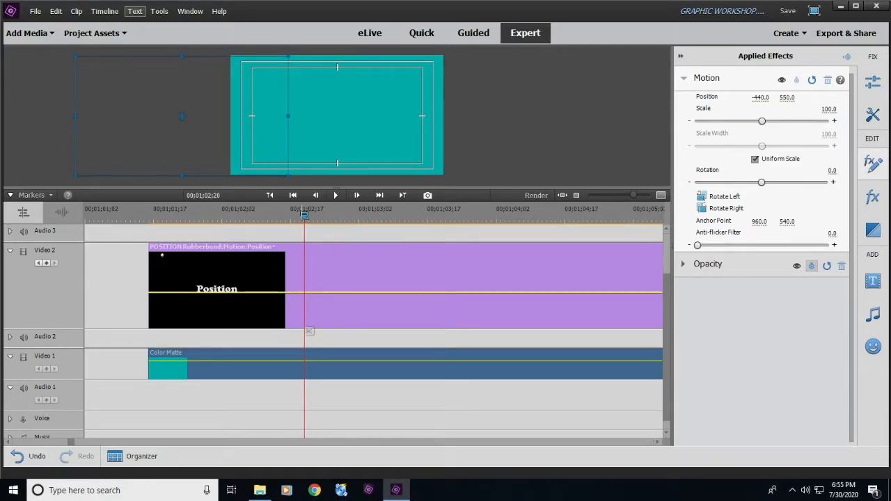
left_click_drag(182, 116, 337, 113)
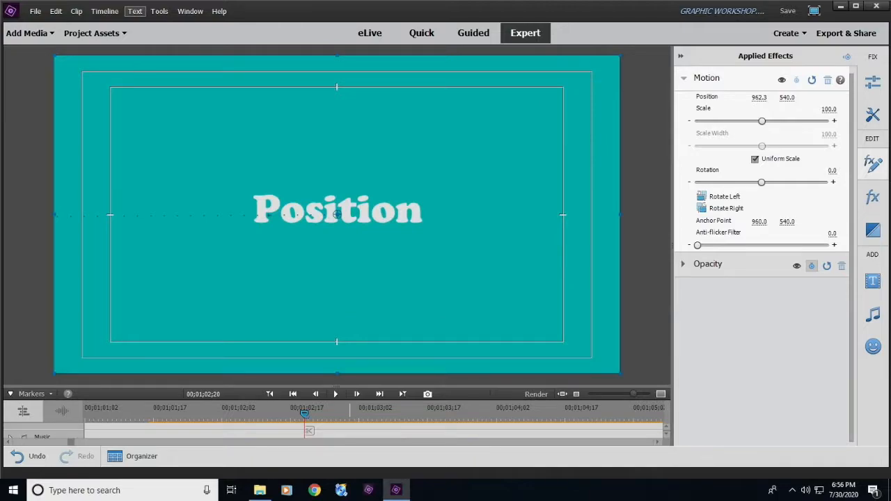
Play back the "Position" title's slide-in from before the clip's start to check the motion.
left_click_drag(347, 386, 348, 282)
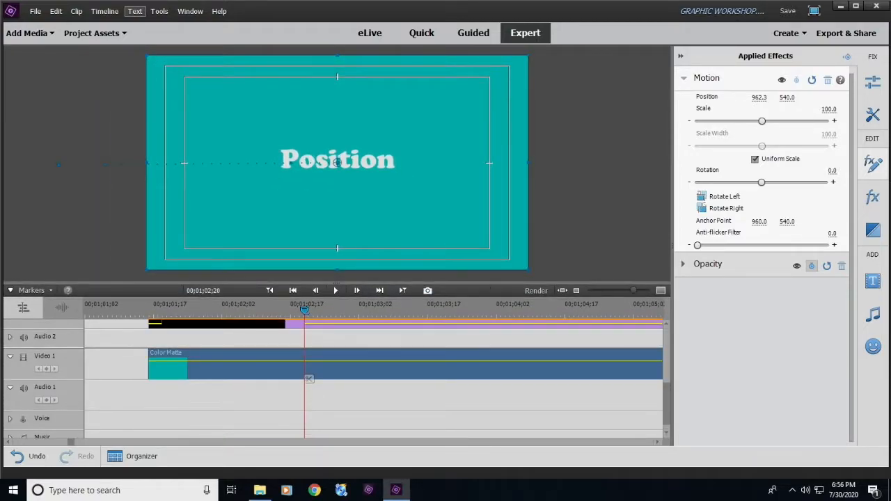
left_click_drag(304, 311, 125, 310)
key("space")
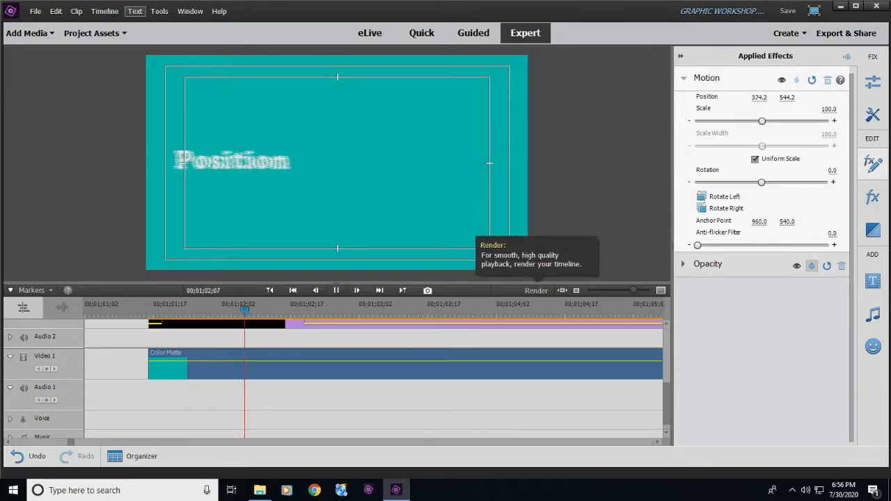
left_click(467, 377)
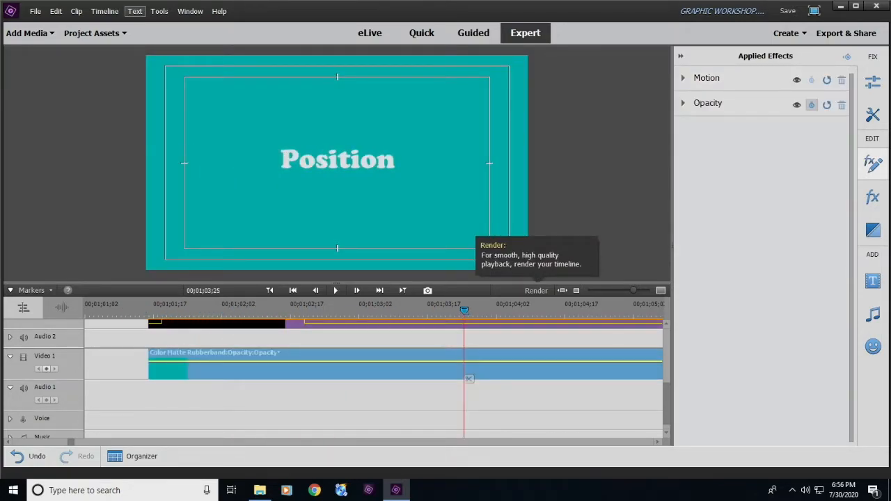
left_click(133, 377)
left_click_drag(135, 379, 276, 379)
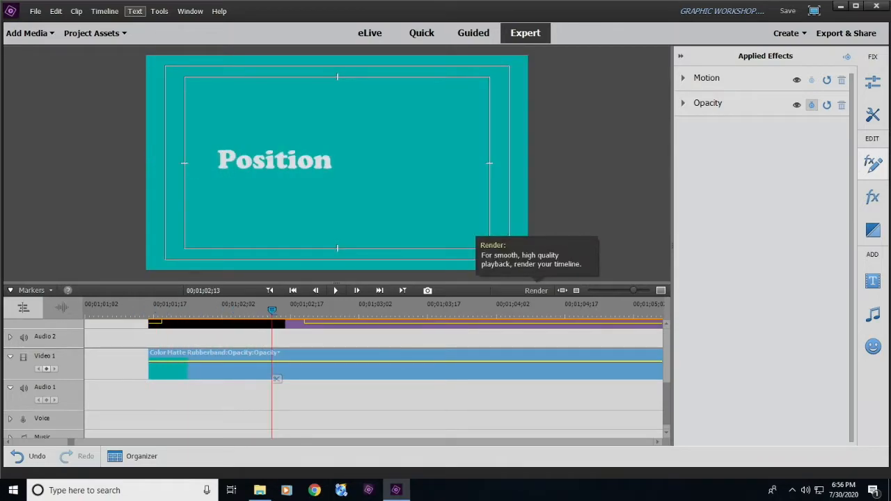
key("space")
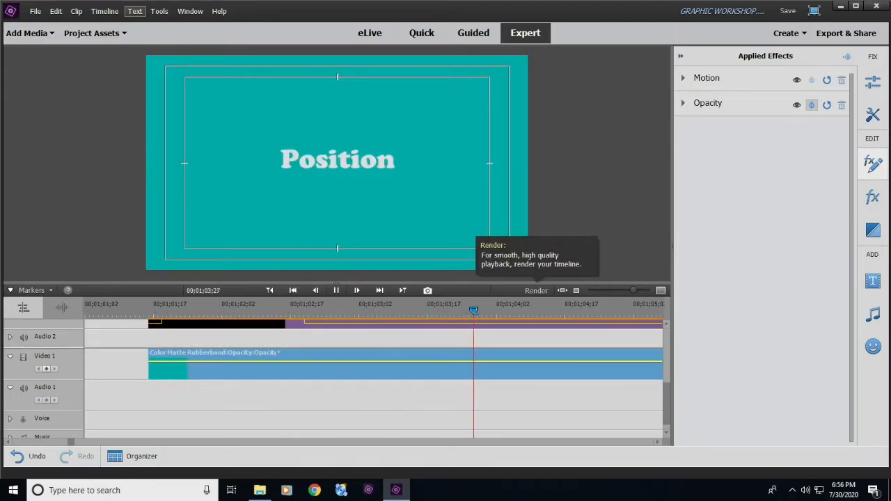
left_click(588, 378)
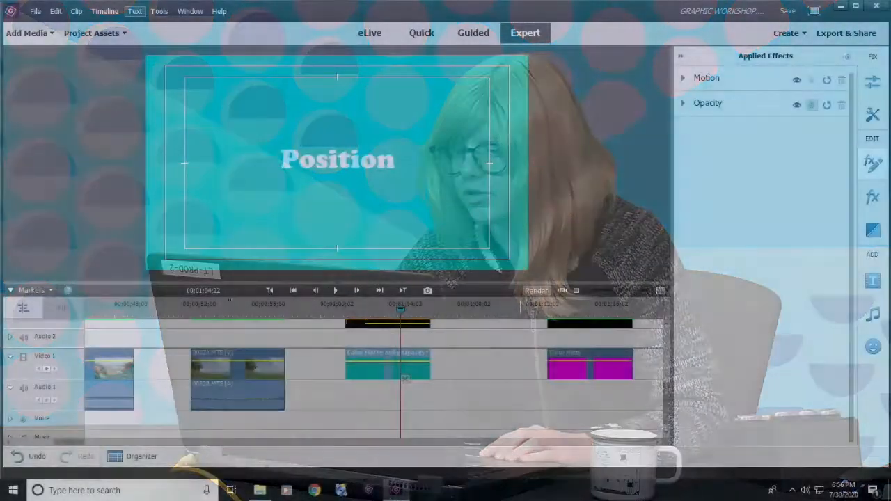
Render the timeline and replay the "Position" title's slide-in animation twice.
left_click(536, 291)
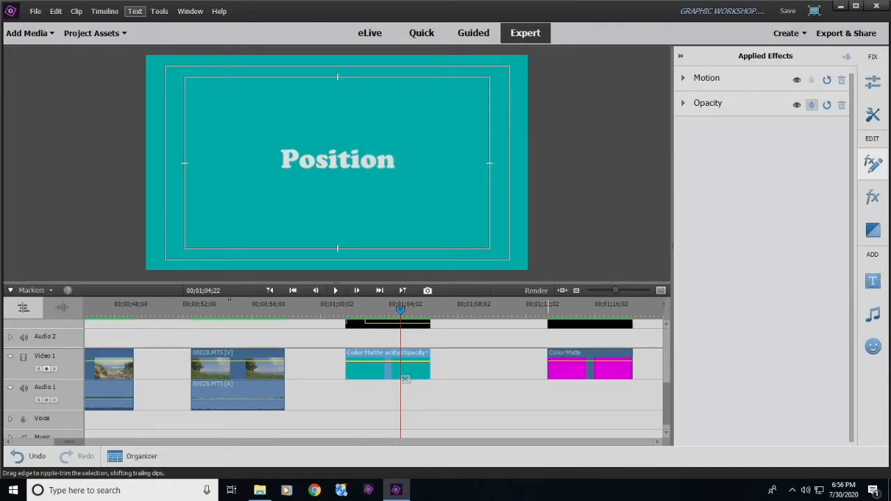
left_click_drag(400, 309, 337, 309)
key("space")
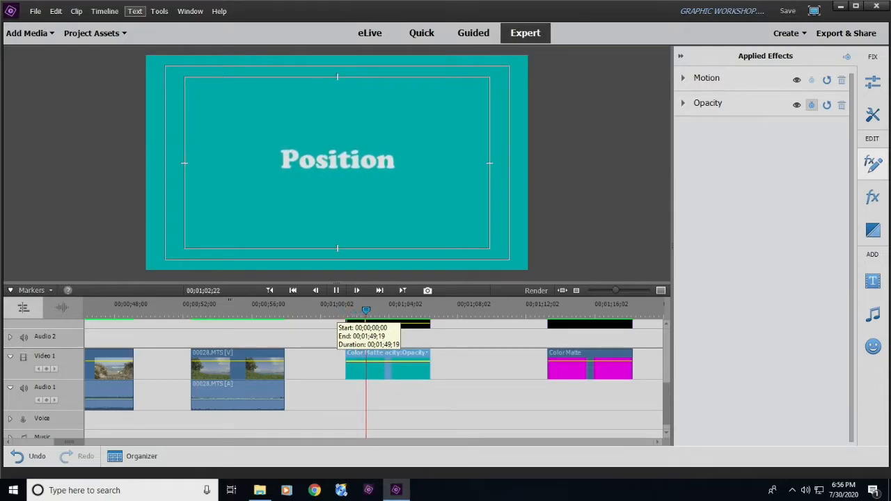
key("space")
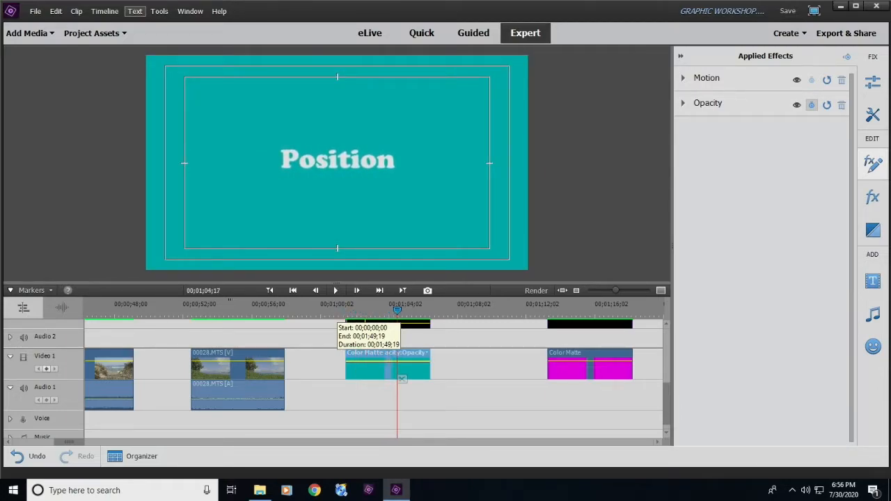
left_click_drag(398, 309, 338, 309)
key("space")
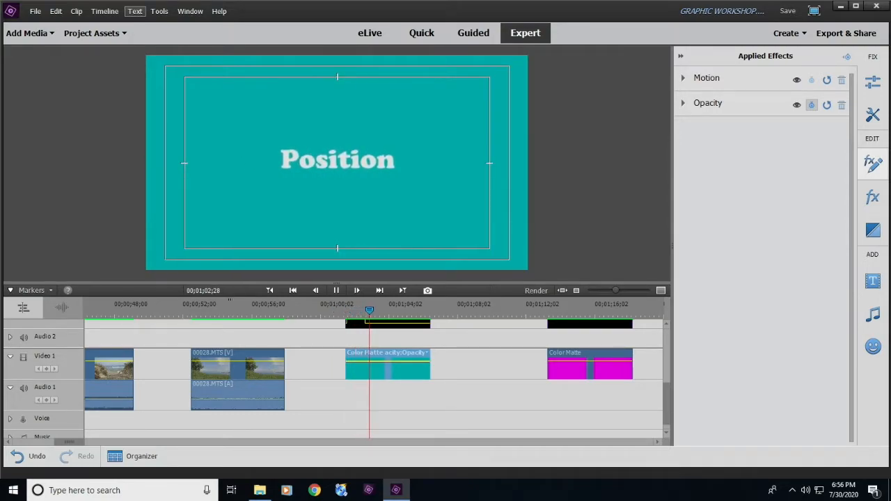
key("space")
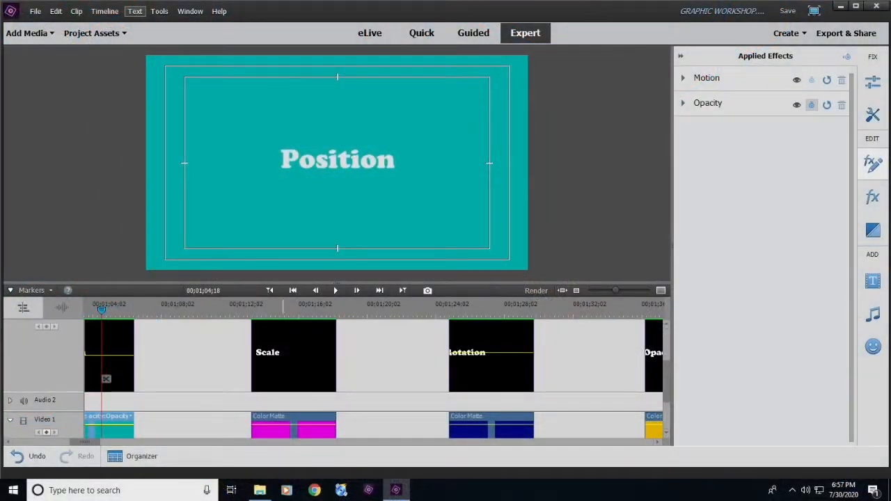
Shift the SCALE title clip slightly earlier on Video 2 and place the playhead at 00;01;16;03.
left_click_drag(325, 383, 323, 381)
left_click(312, 308)
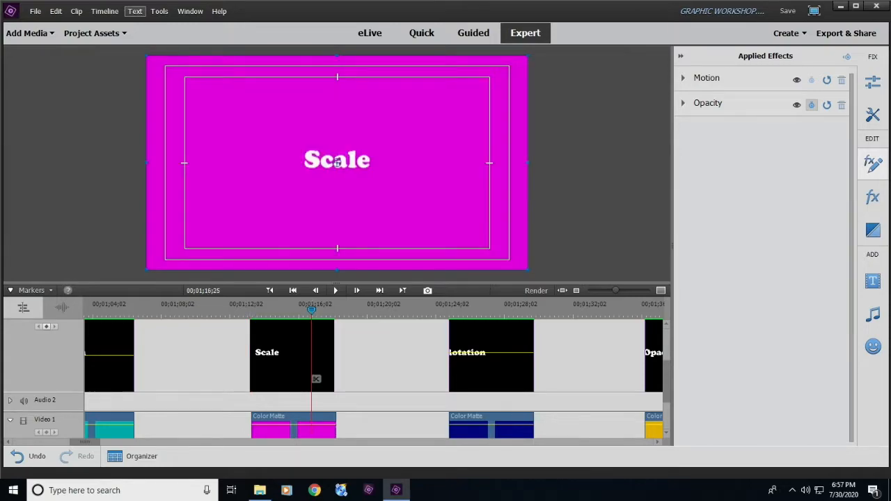
left_click(299, 308)
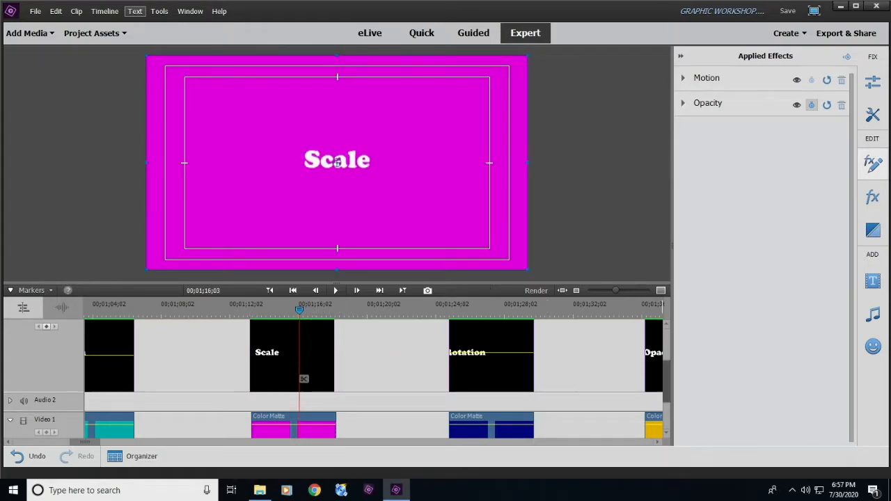
Shift the SCALE title clip slightly later on Video 2 to start at 00;01;13;08, in line with the magenta Color Matte on Video 1.
scroll(303, 378, "down", 3)
left_click_drag(666, 396, 666, 398)
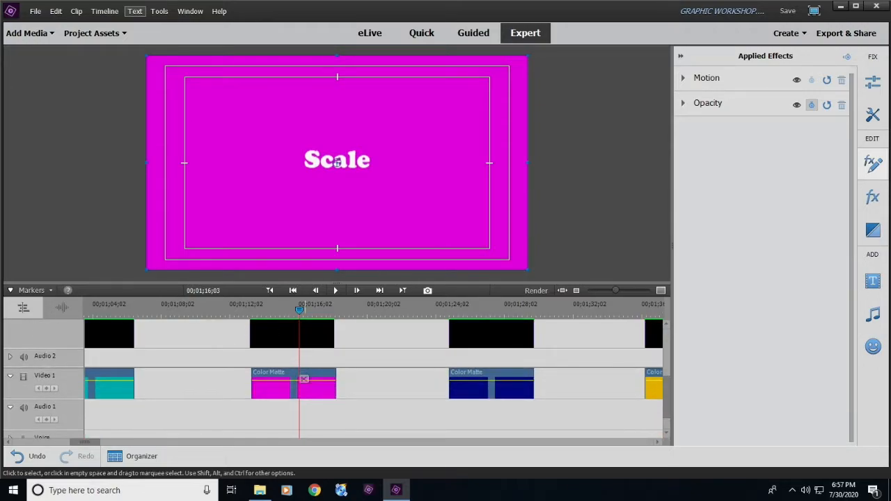
left_click(258, 390)
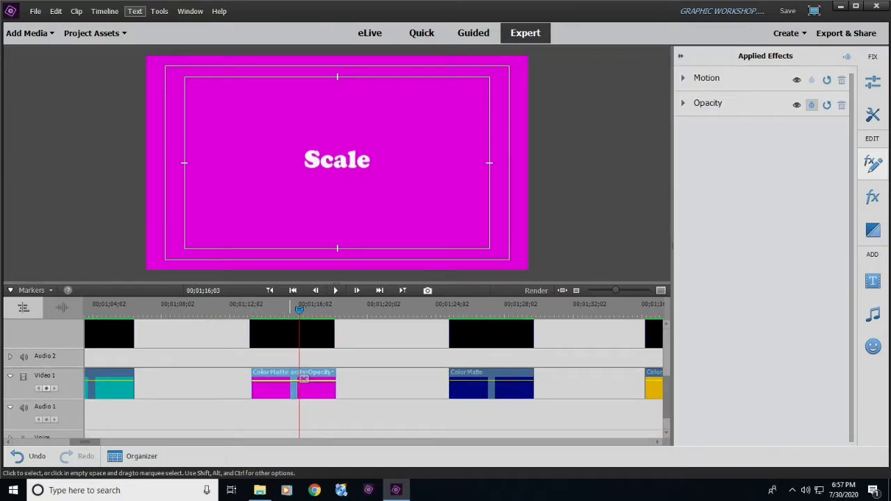
scroll(304, 379, "up", 1)
scroll(303, 379, "up", 2)
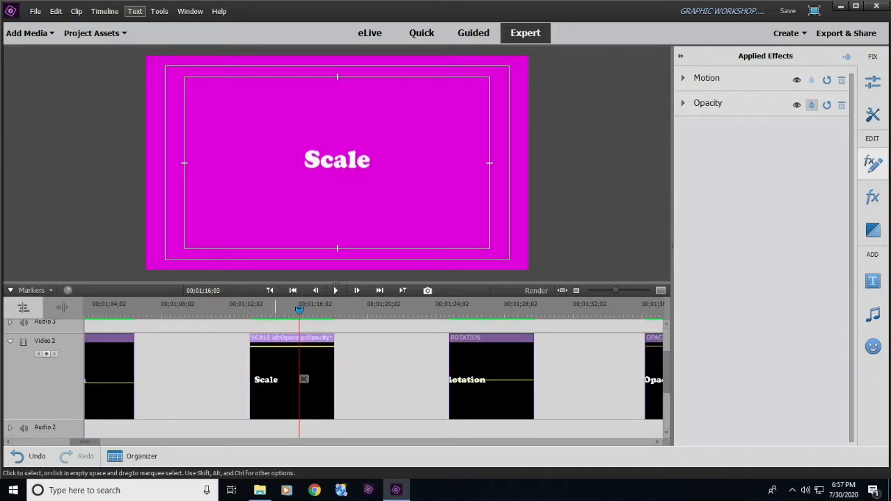
key("equal")
key("equal")
key("equal")
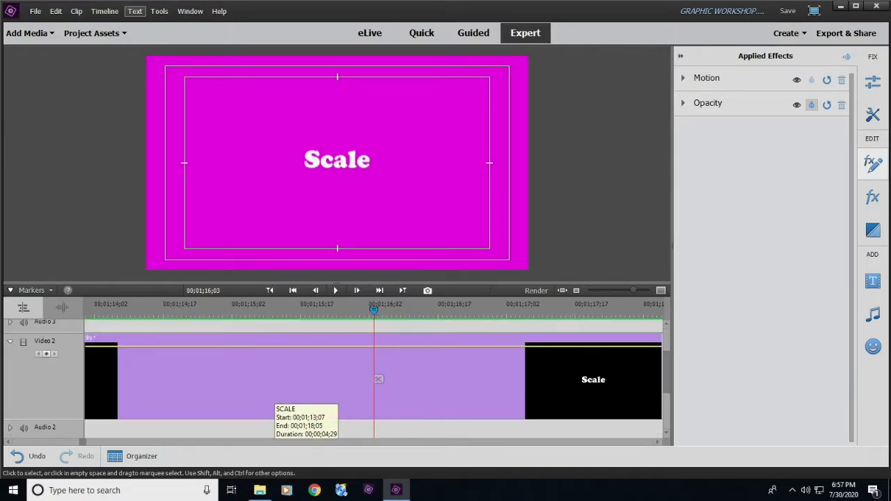
key("minus")
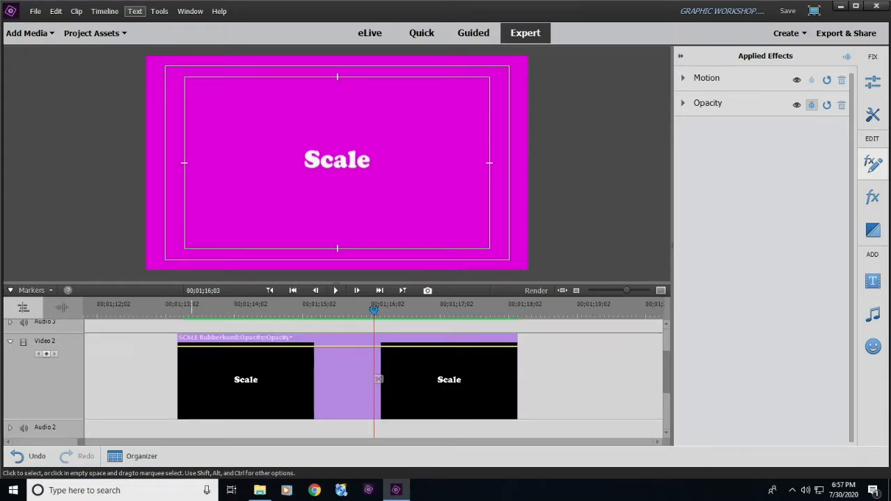
left_click(108, 380)
left_click_drag(286, 398, 290, 398)
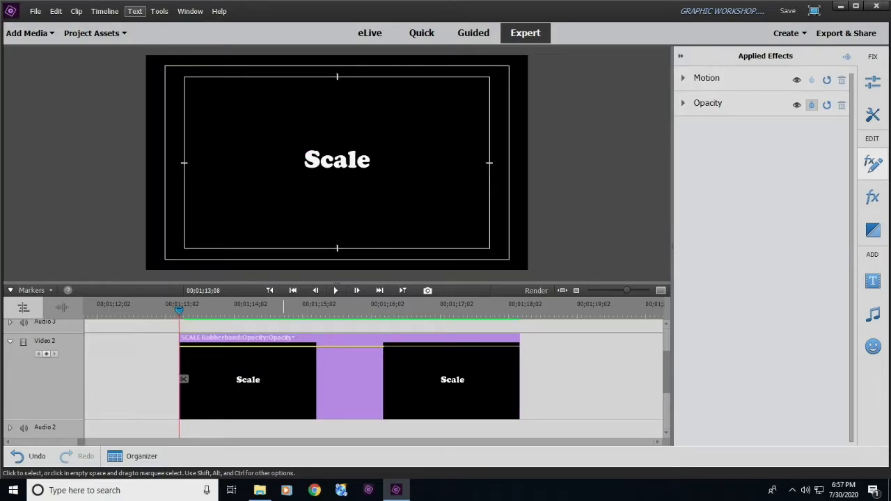
Switch the SCALE clip's keyframe line on Video 2 from Opacity to the Motion effect's Scale property.
left_click(283, 337)
left_click(300, 346)
left_click(292, 338)
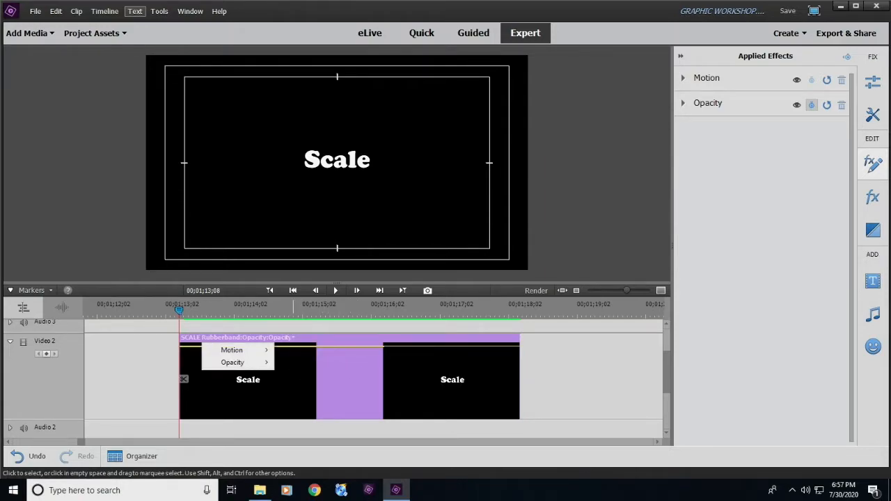
mouse_move(244, 350)
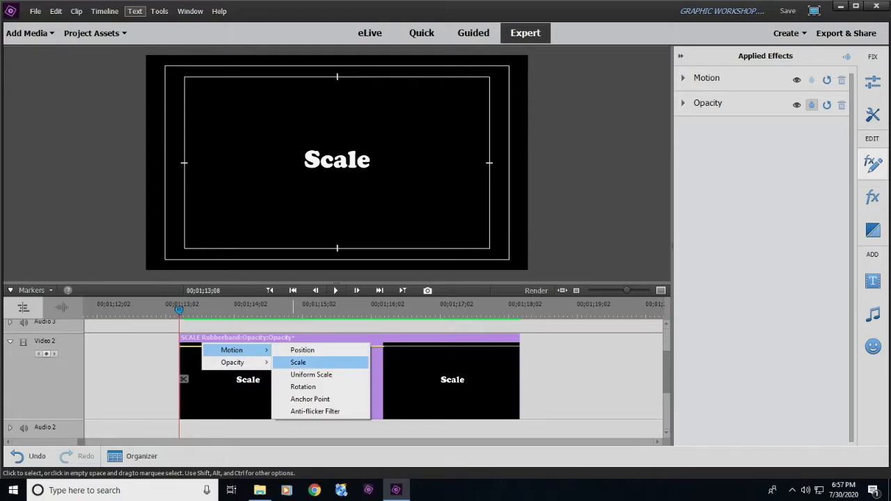
left_click(317, 362)
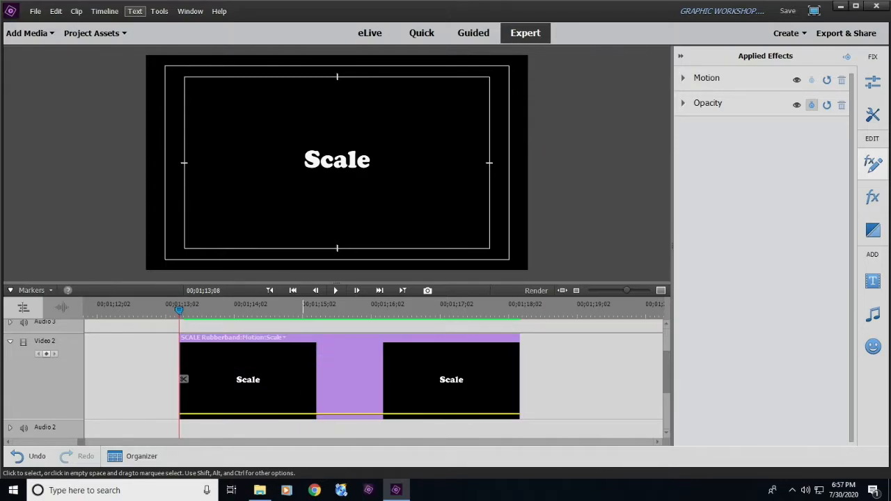
At 00;01;13;11, shrink the "Scale" title to a Motion scale of 4.3 as its starting keyframe.
left_click(211, 379)
left_click_drag(208, 311, 186, 311)
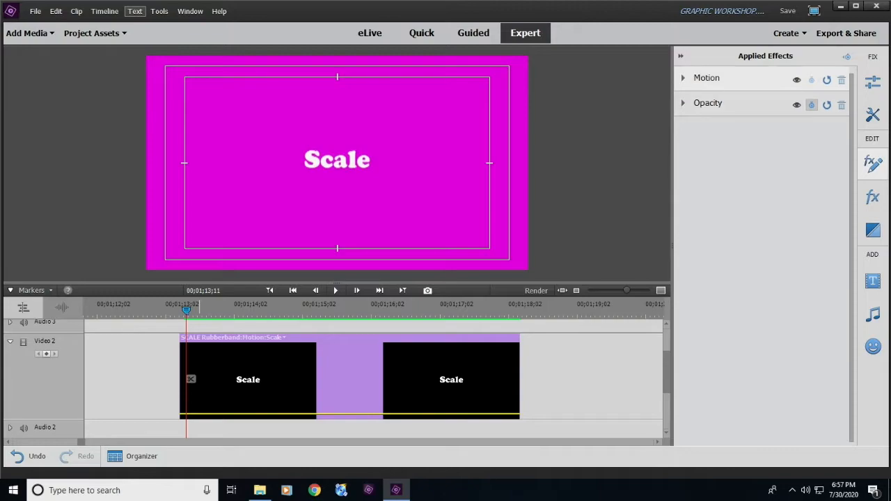
left_click(683, 78)
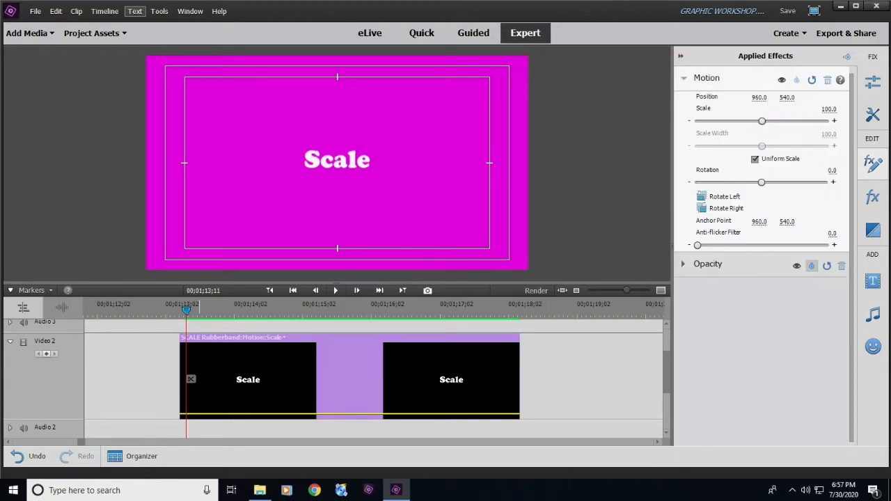
left_click_drag(761, 121, 700, 121)
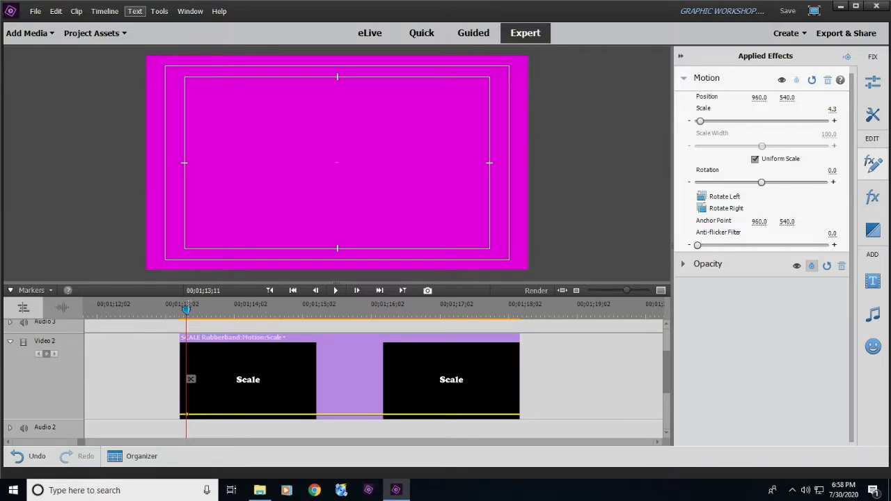
Add Scale keyframes to the "Scale" title: 97.8 at 00;01;14;13, 154.1 at 00;01;14;22 and 126.4 at 00;01;15;12.
left_click_drag(185, 310, 259, 310)
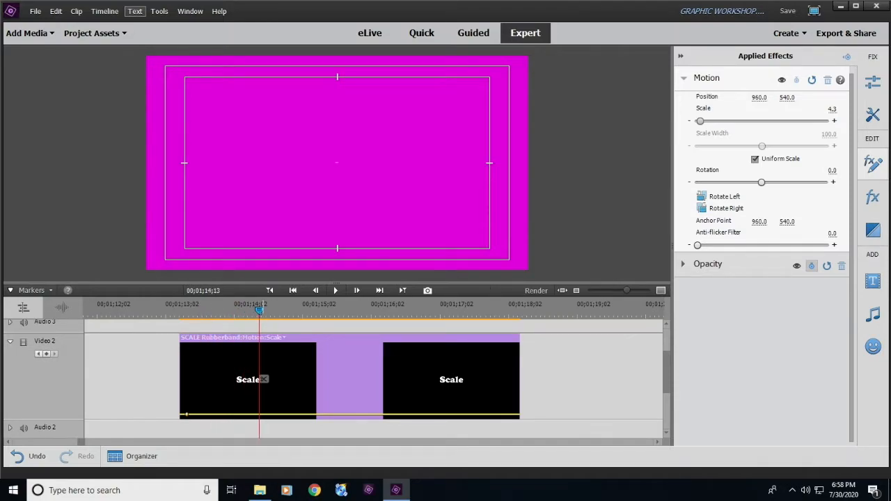
left_click_drag(710, 121, 760, 122)
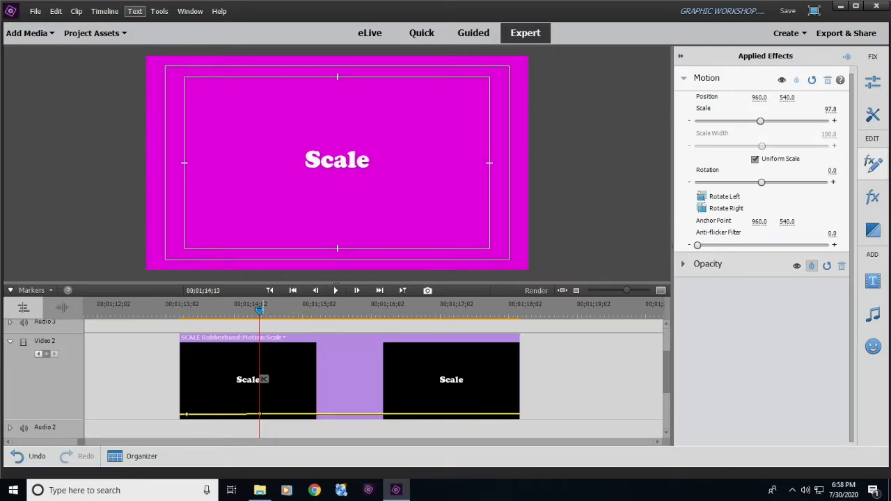
left_click_drag(259, 310, 280, 311)
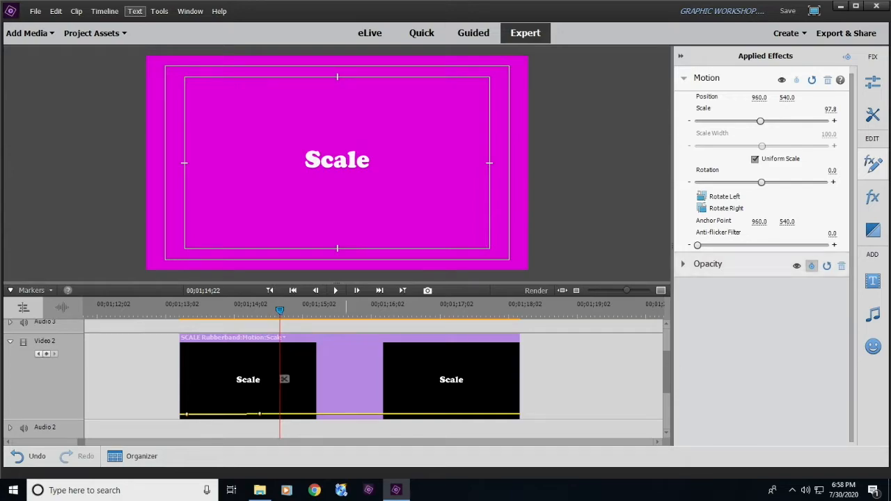
left_click_drag(760, 121, 796, 121)
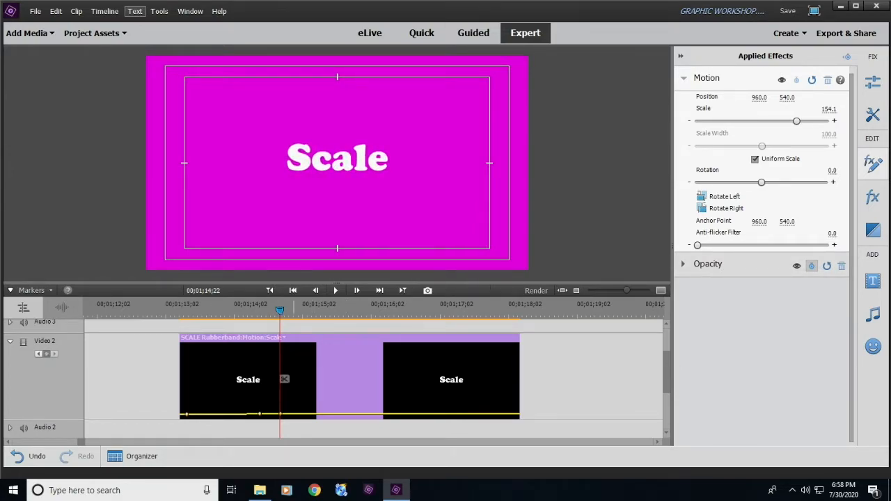
left_click_drag(284, 379, 330, 379)
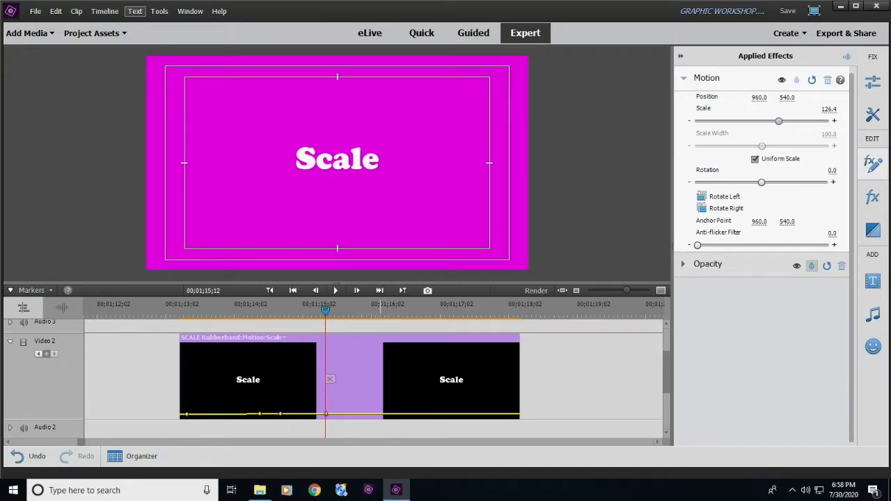
Play back the "Scale" title's growing animation twice from just before the clip's start.
left_click(180, 310)
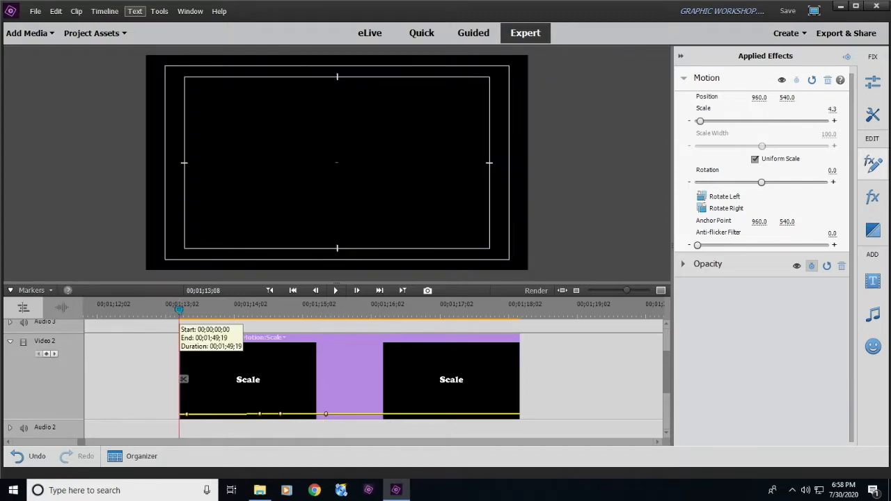
left_click_drag(180, 310, 166, 310)
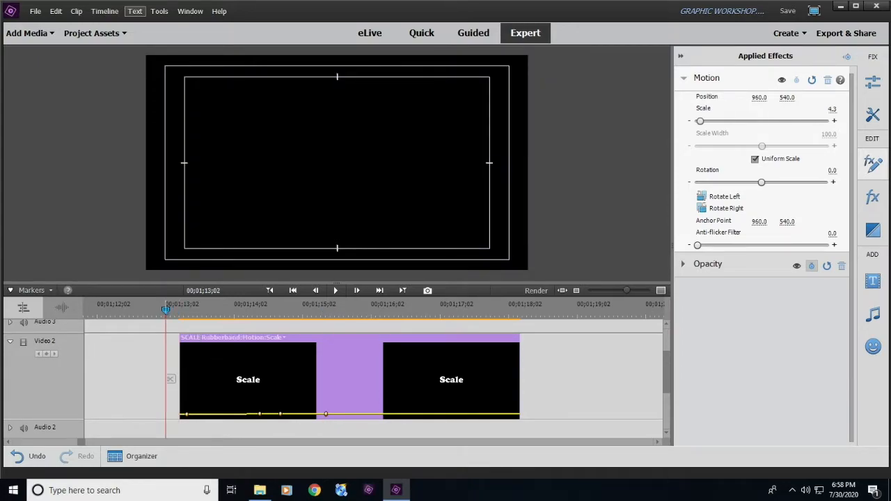
key("space")
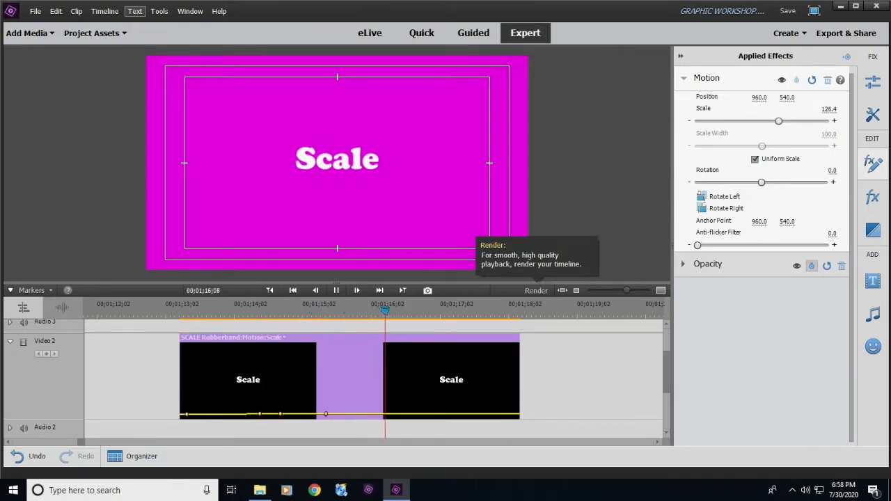
left_click(133, 379)
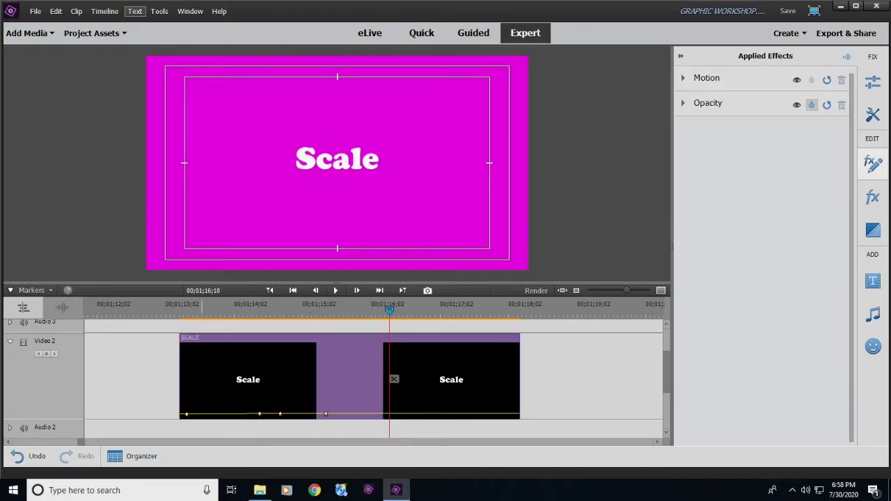
left_click_drag(181, 307, 154, 307)
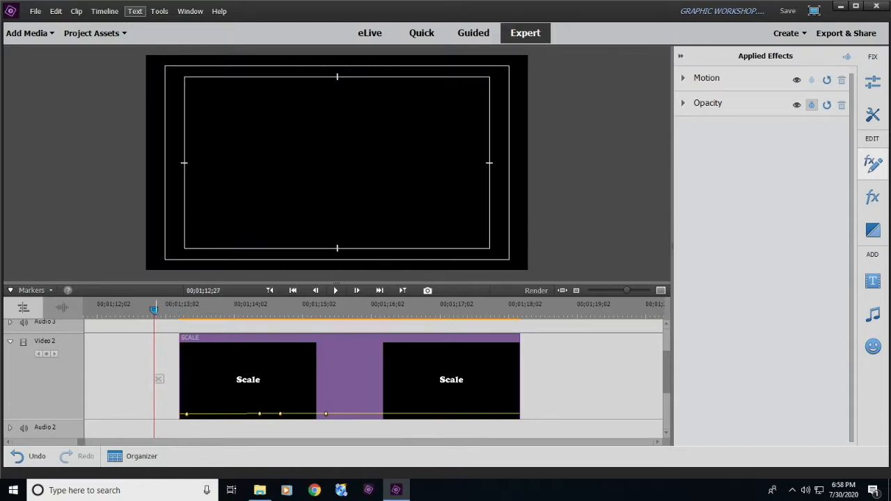
key("space")
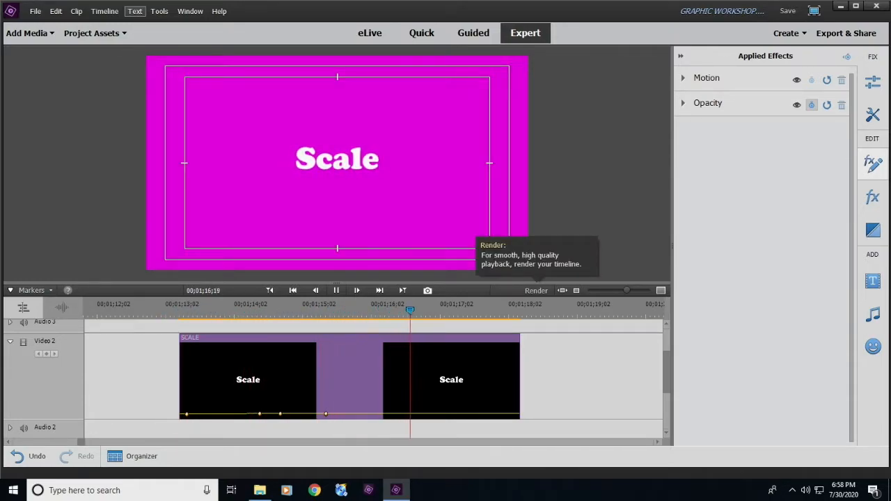
key("space")
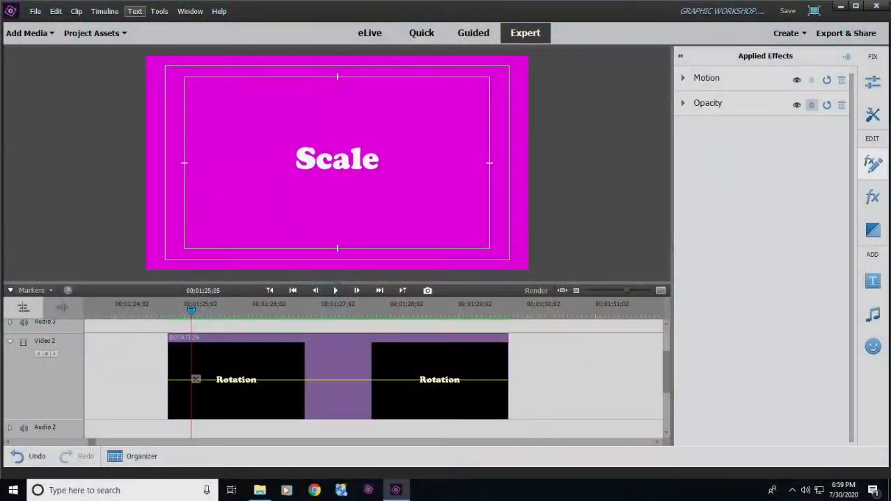
At 00;01;25;05, show the ROTATION clip's Motion Rotation keyframe line and set a starting rotation keyframe of 0.0.
mouse_move(191, 310)
left_mouse_down()
mouse_move(211, 310)
mouse_move(181, 309)
mouse_move(232, 310)
mouse_move(191, 309)
left_mouse_up()
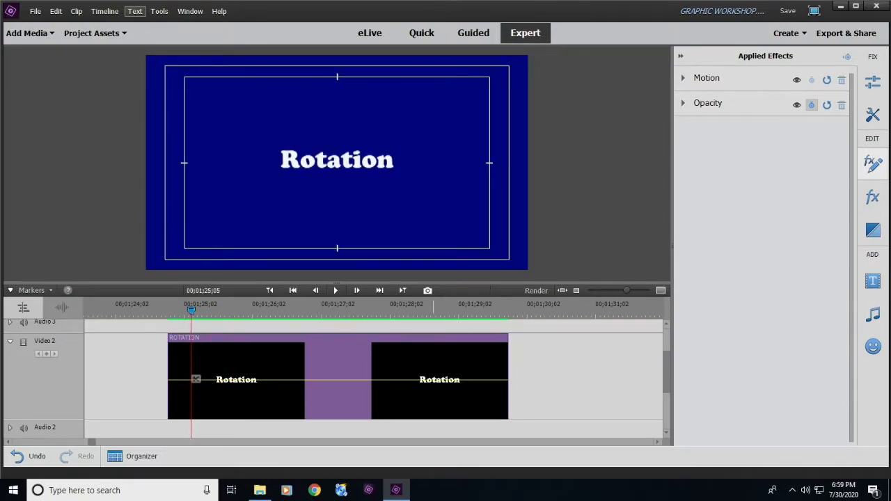
left_click(336, 162)
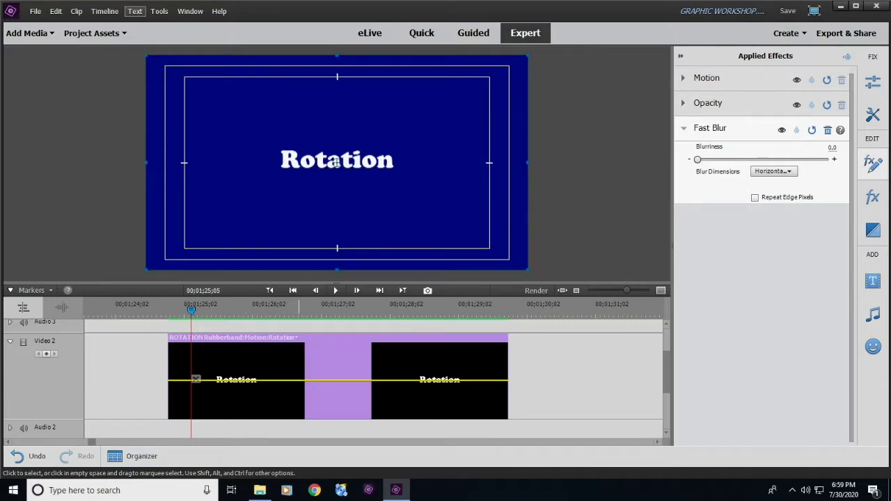
left_click(297, 337)
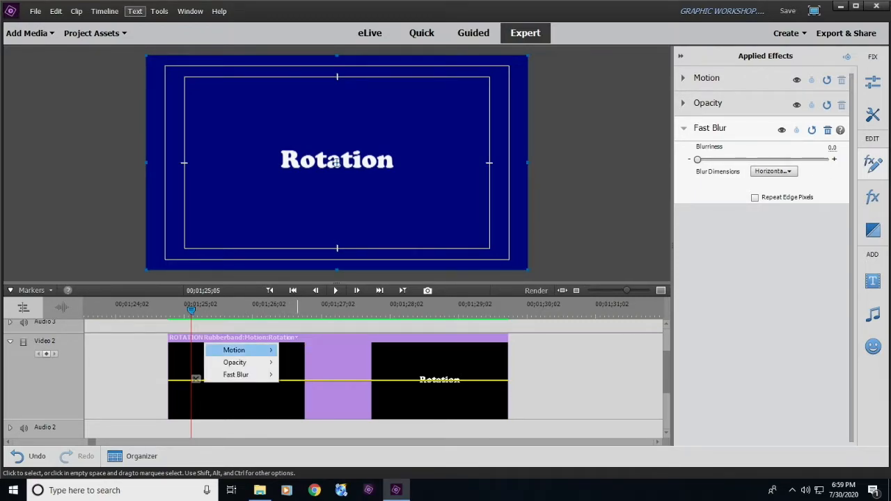
mouse_move(243, 350)
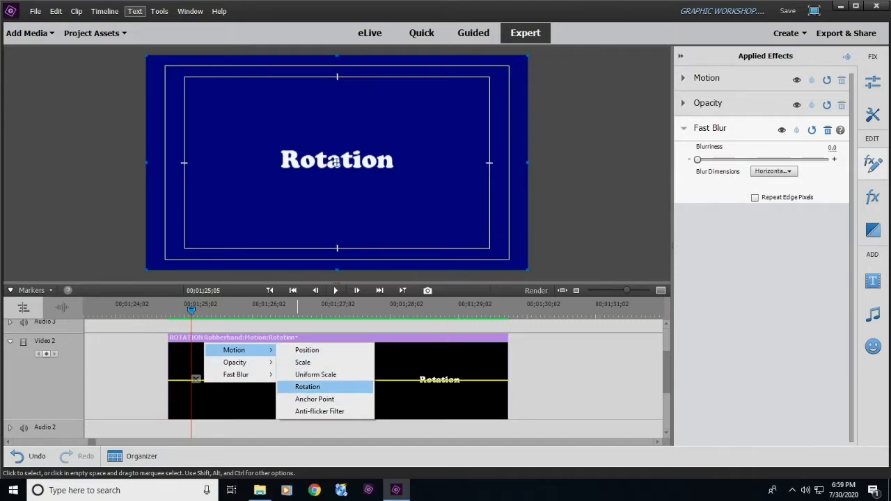
left_click(307, 387)
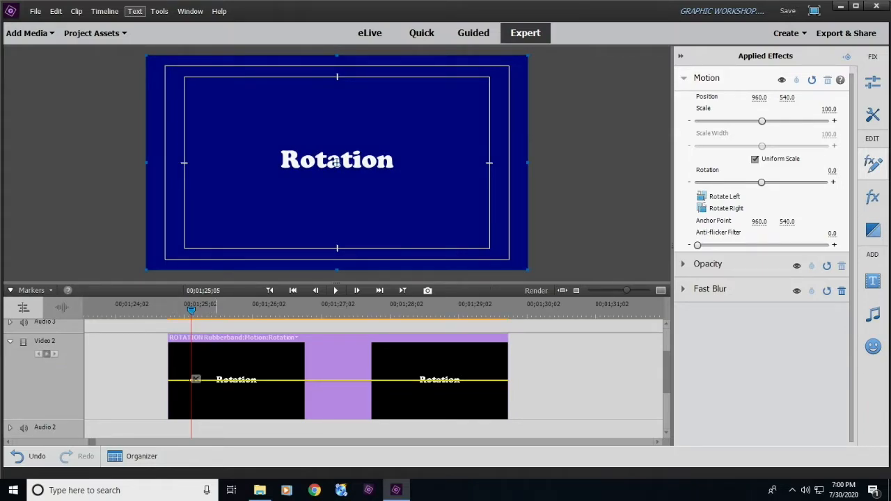
At 00;01;26;04, set the "Rotation" title's rotation to 360 for one full turn.
left_click_drag(191, 311, 258, 309)
left_click_drag(761, 182, 794, 182)
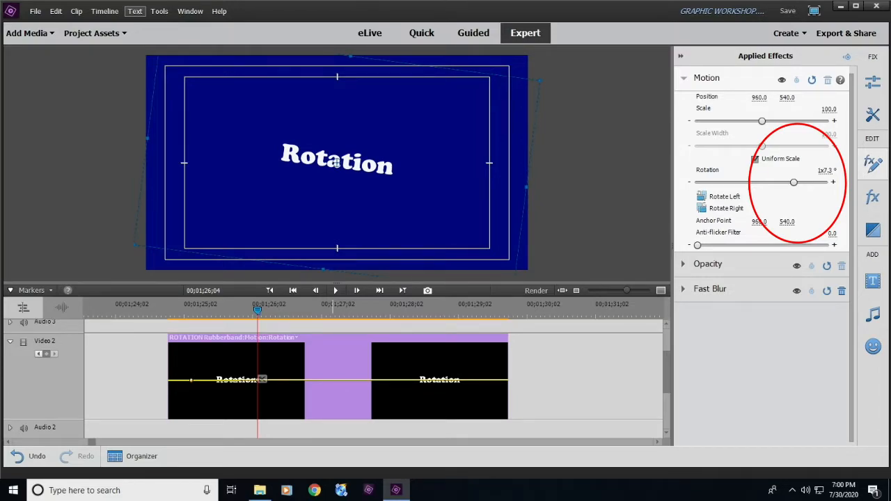
mouse_move(793, 182)
left_mouse_down()
mouse_move(825, 182)
mouse_move(792, 182)
left_mouse_up()
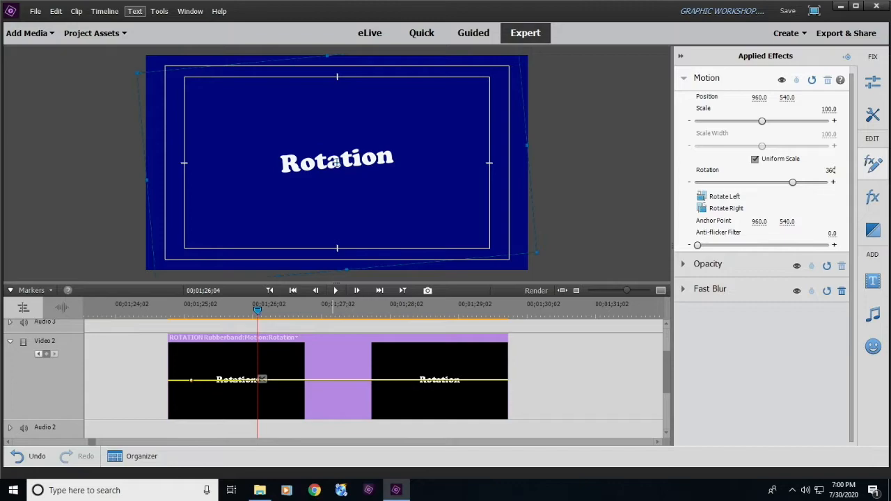
key("Return")
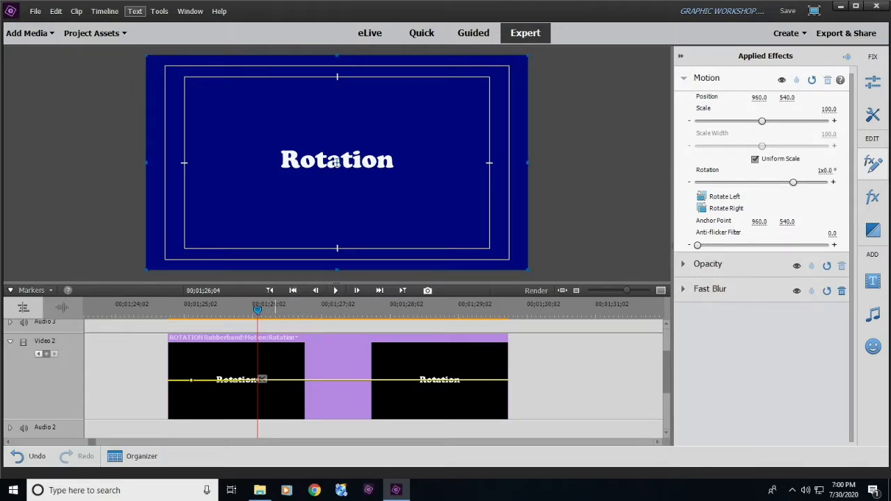
Play back the "Rotation" title's spin from before the clip's start and return the playhead to 00;01;24;27.
left_click_drag(257, 310, 153, 311)
key("space")
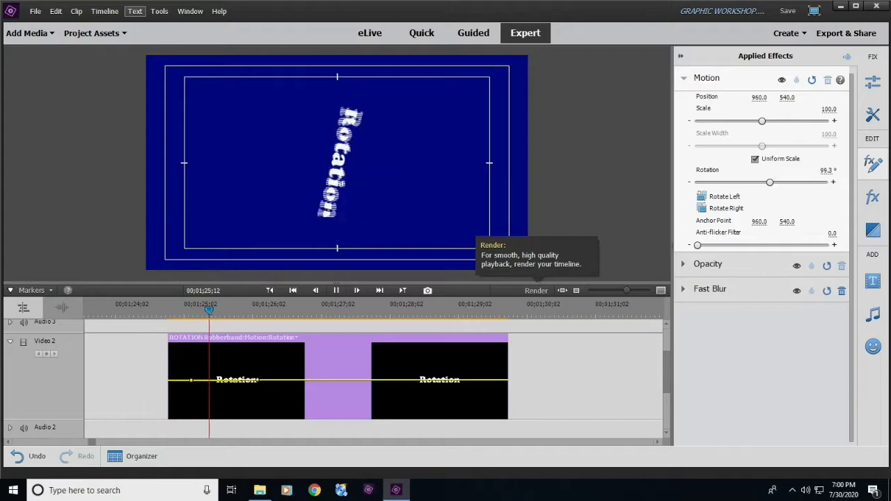
key("space")
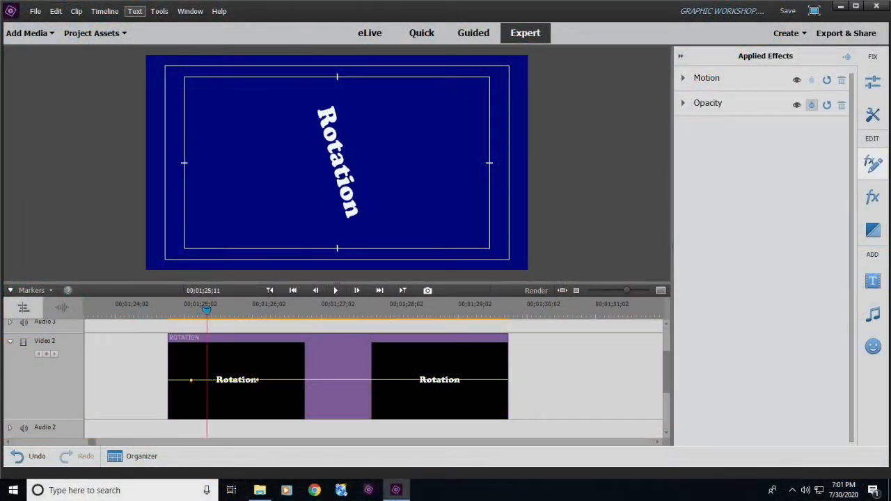
left_click_drag(225, 311, 174, 310)
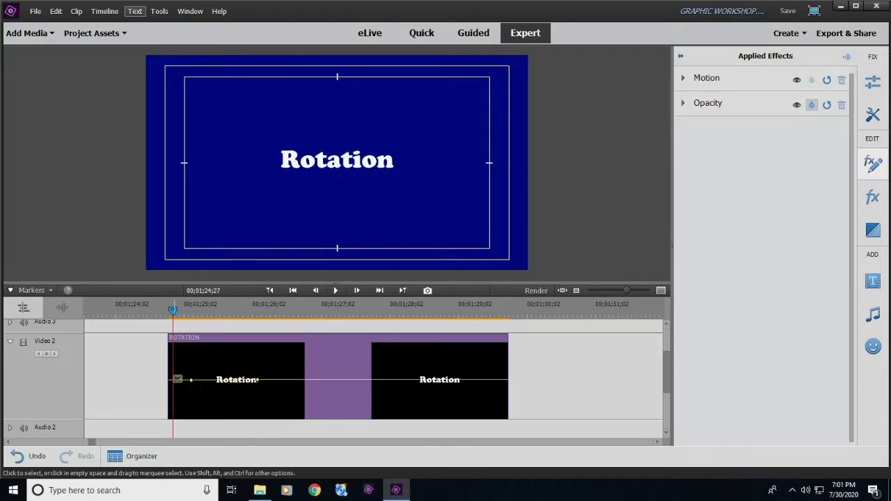
Play back the "Rotation" title's spin once more from 00;01;24;27.
key("space")
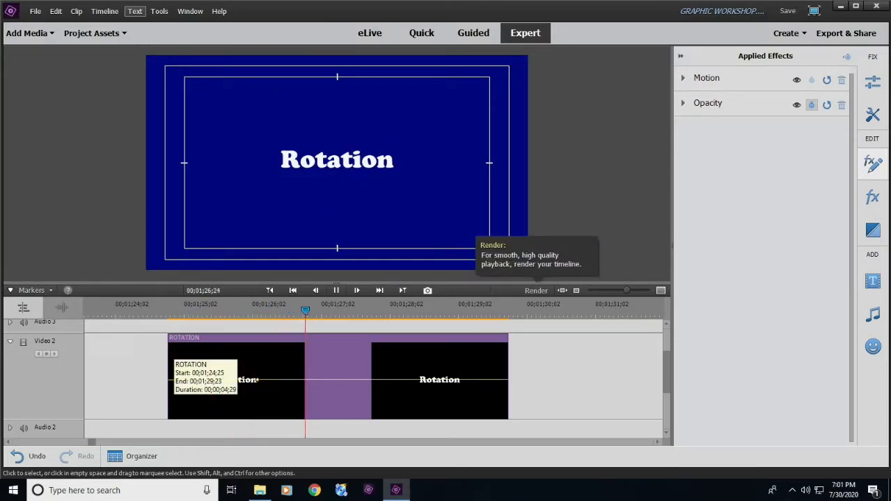
key("space")
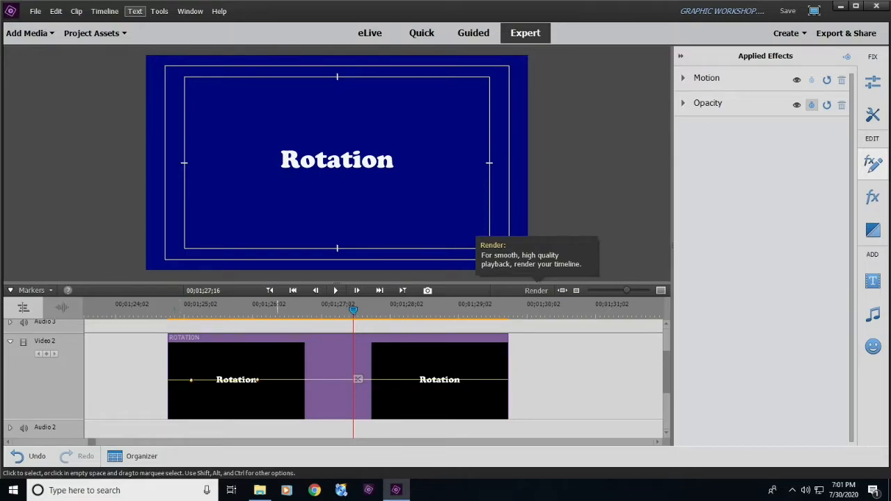
left_click(316, 395)
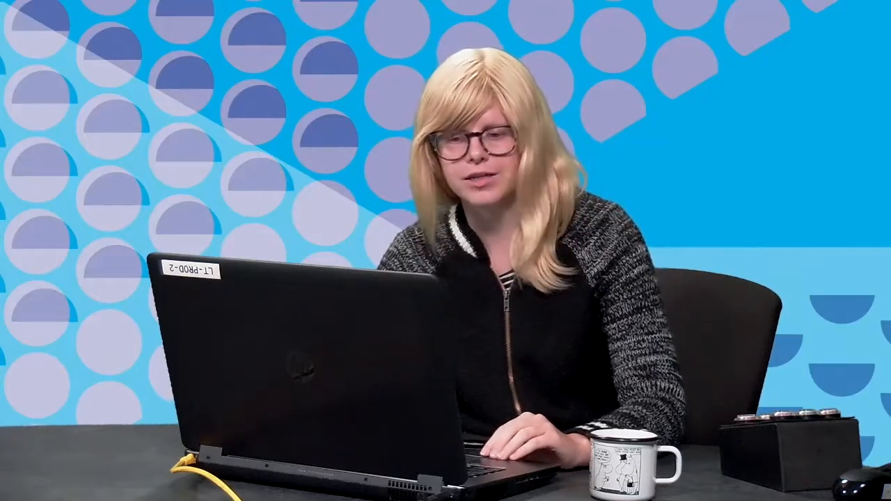
Select the OPACITY title clip and add an opacity keyframe at 00;01;37;05.
scroll(376, 376, "down", 10)
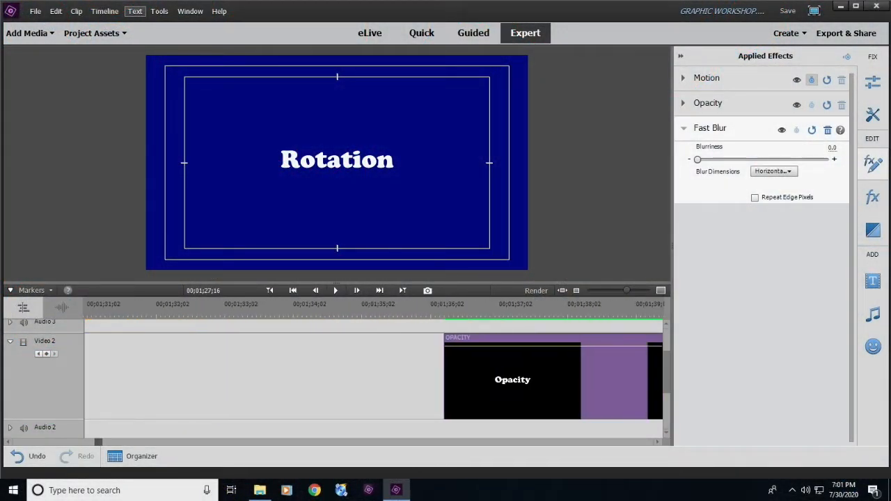
scroll(376, 376, "down", 13)
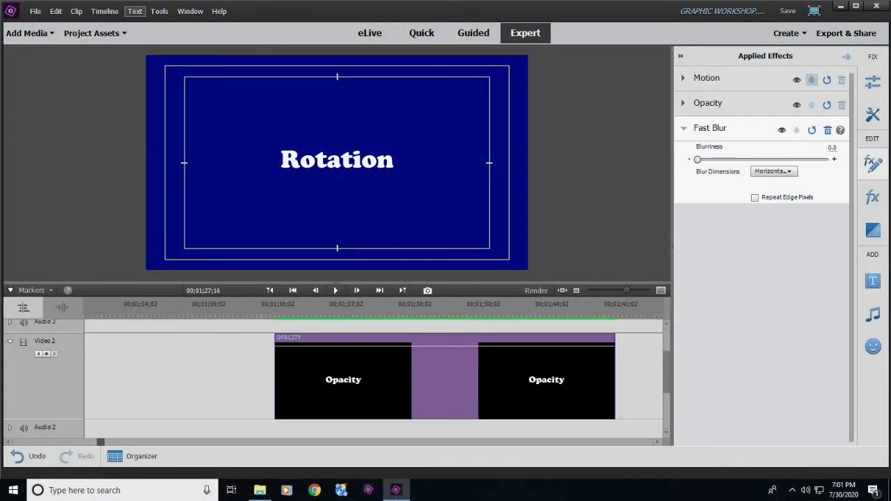
scroll(376, 376, "up", 13)
scroll(376, 376, "down", 5)
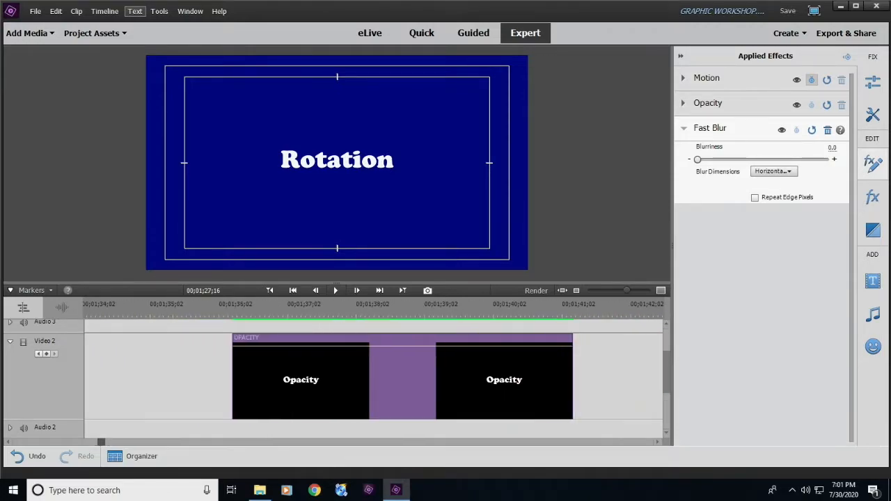
left_click(285, 379)
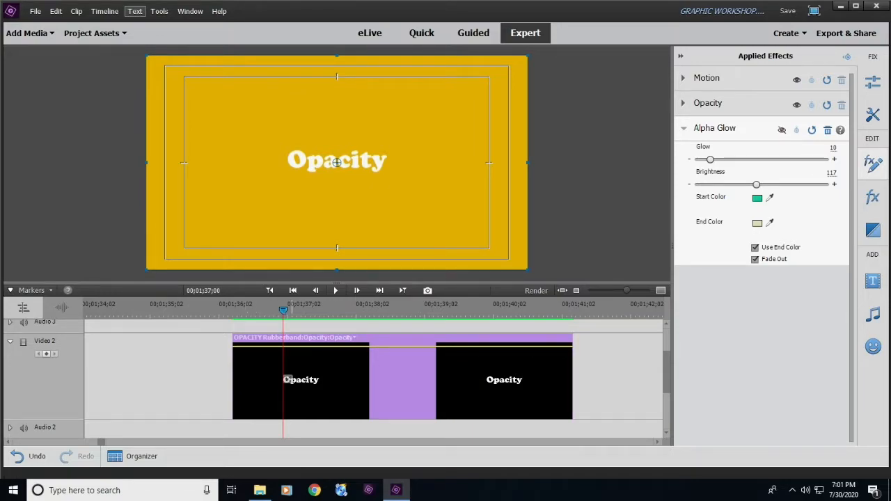
left_click_drag(283, 311, 247, 310)
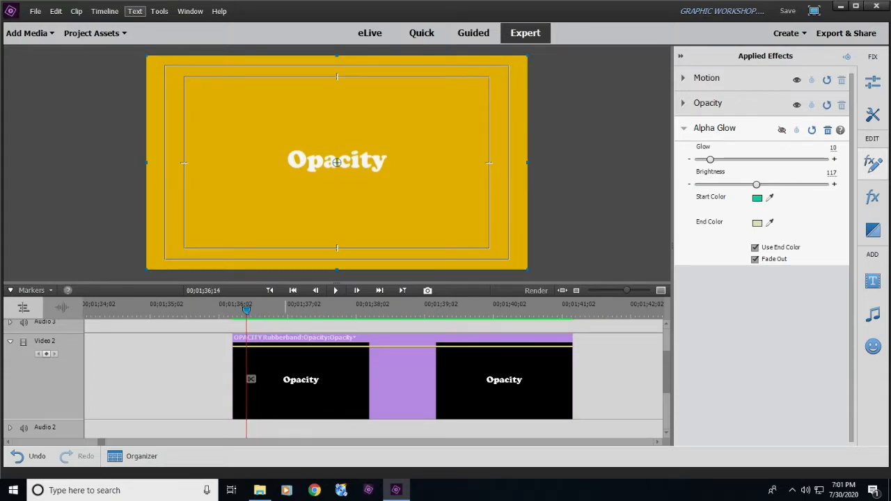
left_click(133, 379)
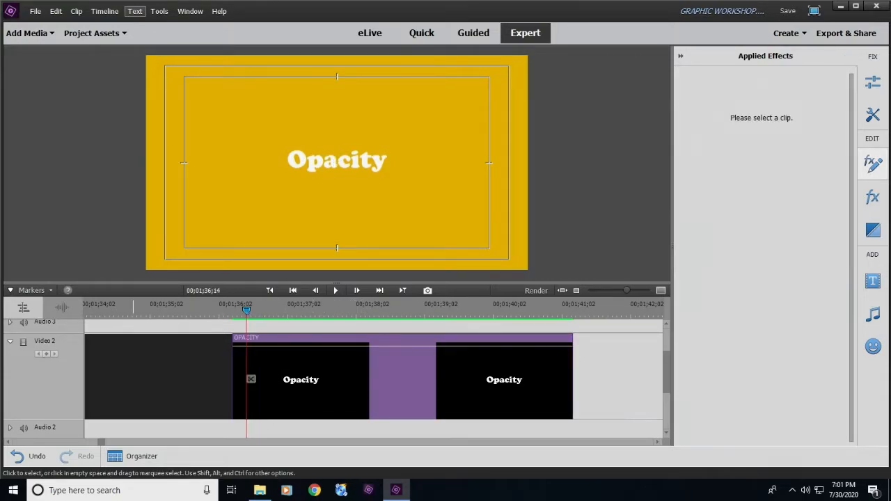
left_click(365, 380)
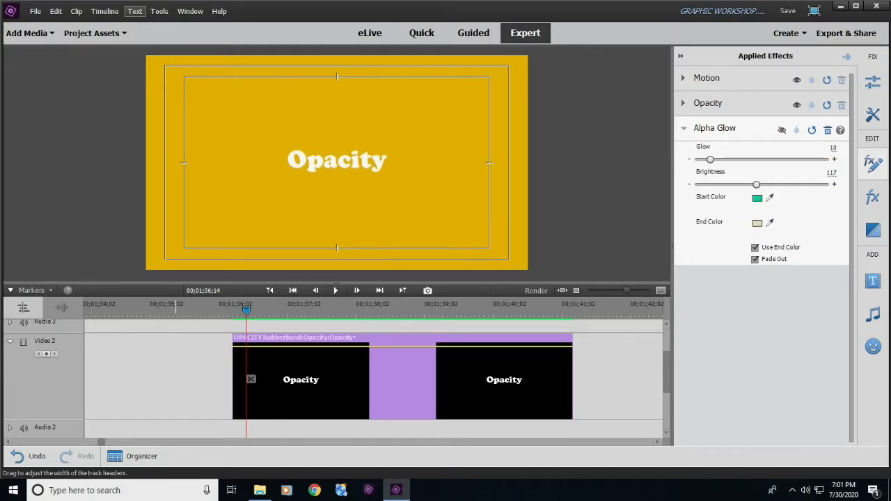
left_click_drag(246, 308, 293, 308)
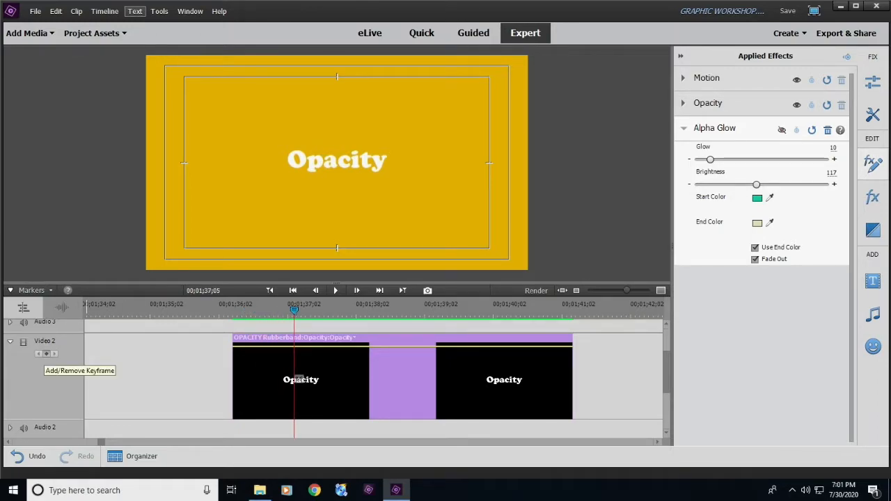
left_click(47, 354)
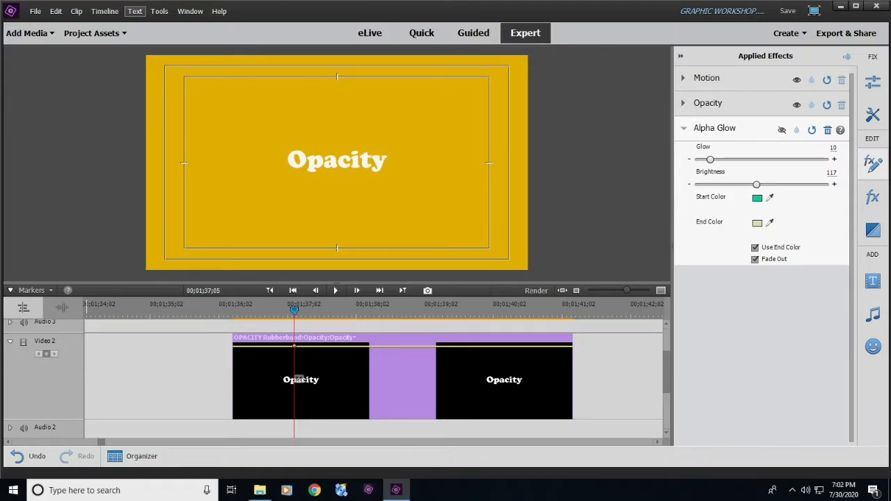
At 00;01;36;11, set the OPACITY title's opacity to 0.0 % for the start of its fade.
left_click_drag(248, 306, 242, 307)
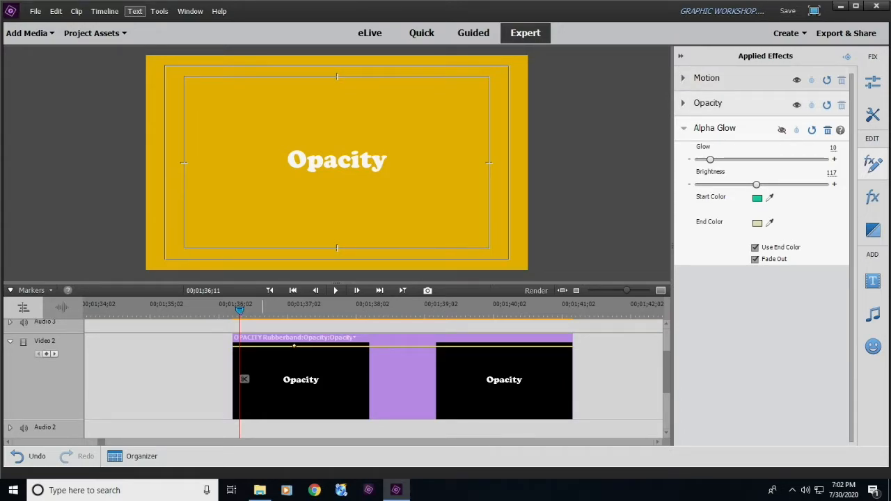
left_click(707, 103)
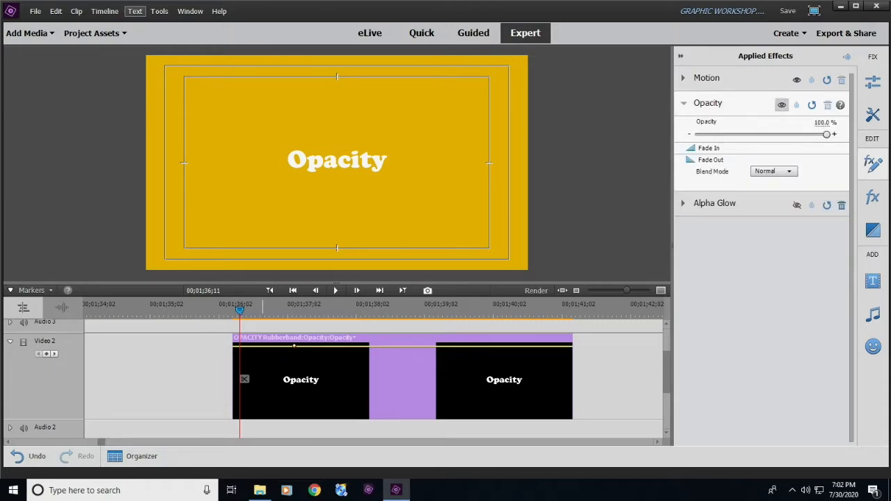
left_click_drag(826, 134, 714, 134)
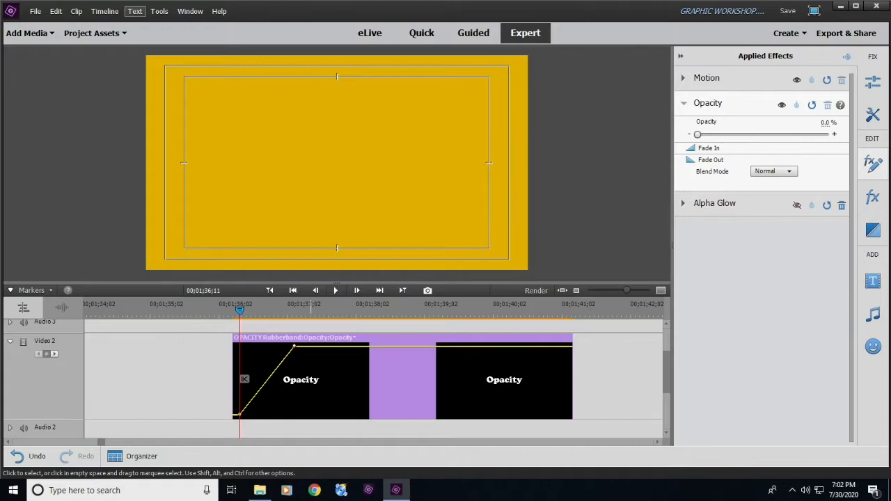
left_click(611, 379)
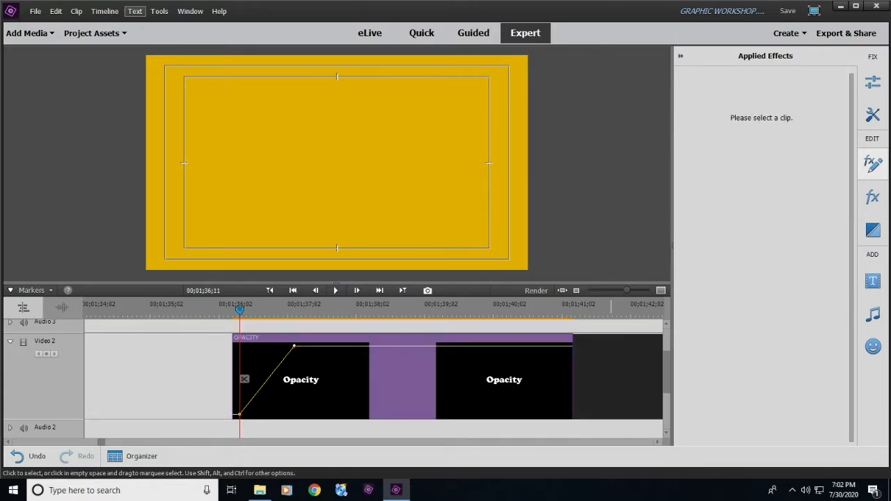
left_click(408, 380)
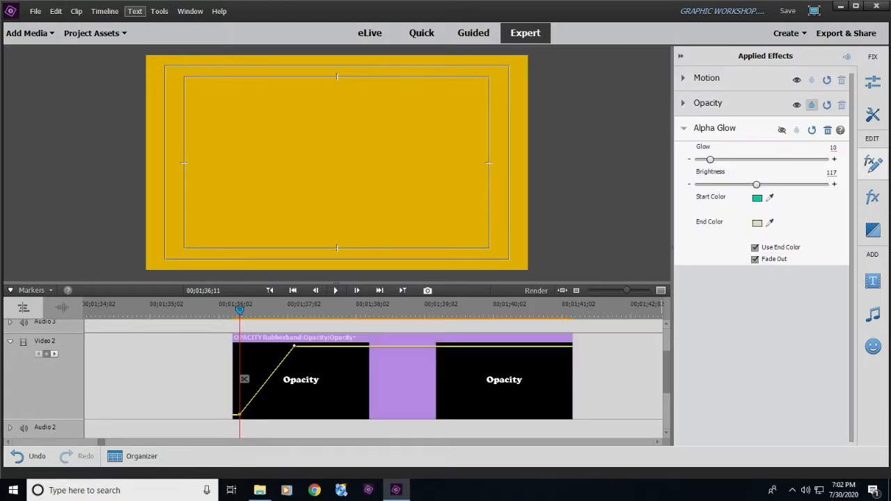
Examine the beach footage clip on Video 1 at 00;00;45;25 and its Motion settings, and return to the Video 2 titles.
key("minus")
key("minus")
key("minus")
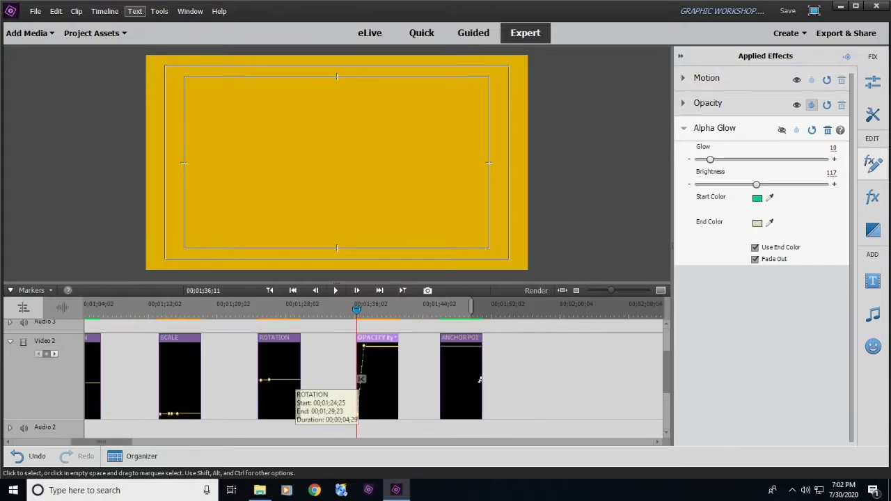
key("minus")
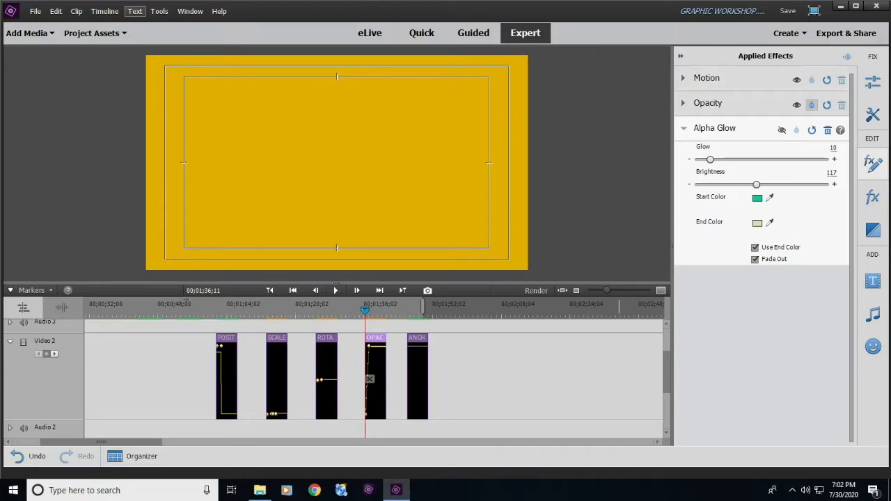
left_click_drag(101, 442, 74, 441)
left_click_drag(666, 373, 666, 406)
left_click(284, 379)
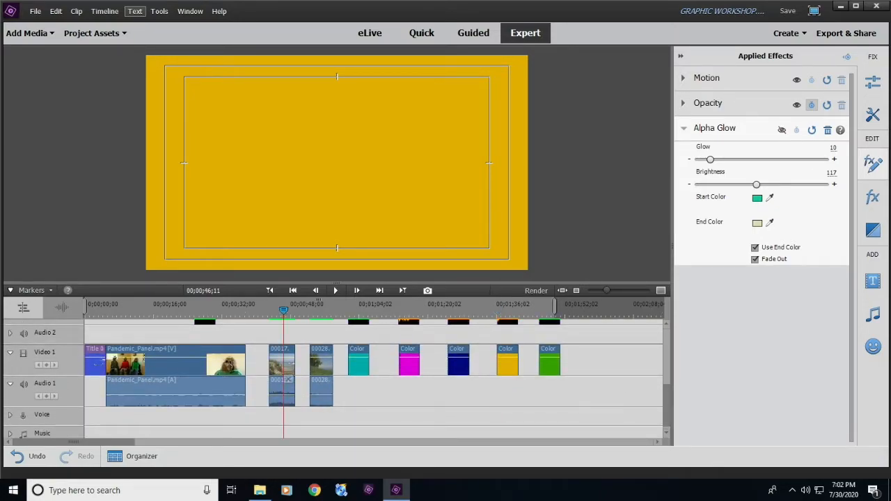
left_click(287, 380)
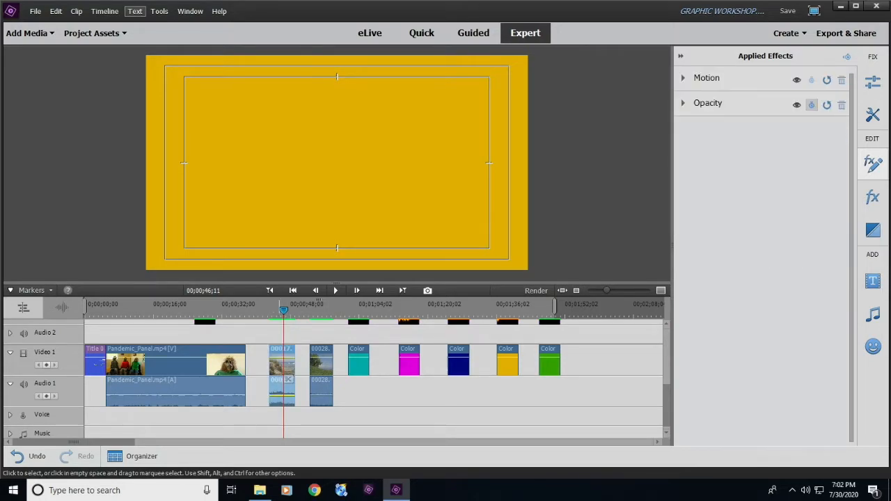
left_click_drag(277, 311, 280, 310)
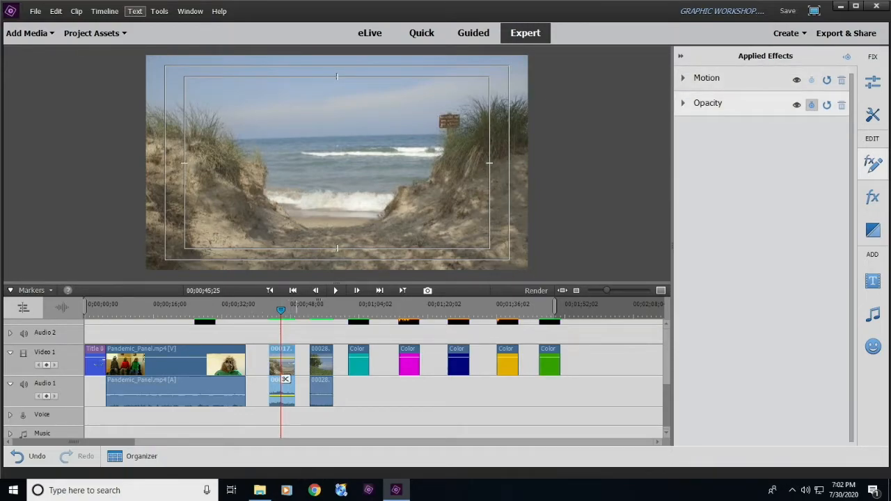
left_click(706, 78)
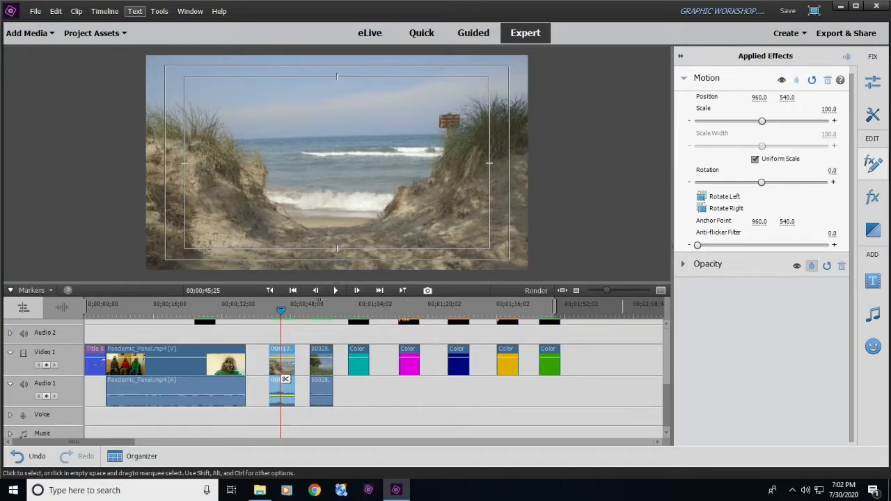
scroll(286, 379, "up", 3)
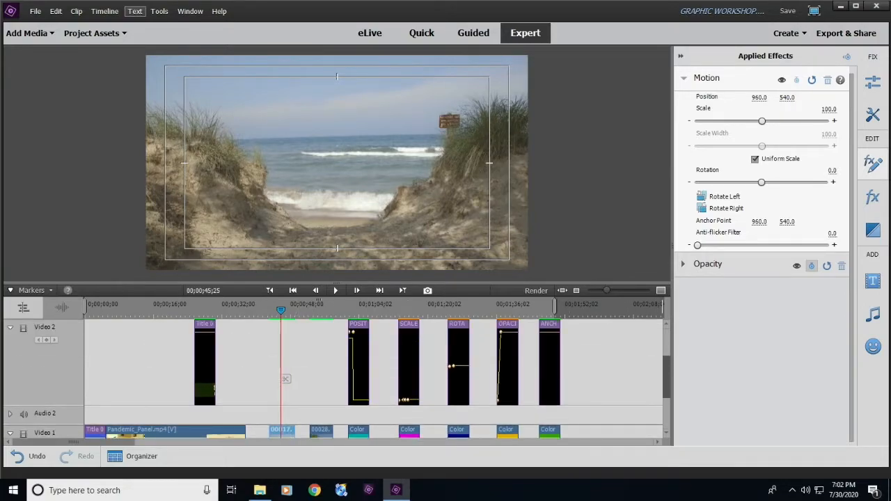
Play back the "Opacity" title's fade-in from just before the clip's start.
left_click(508, 379)
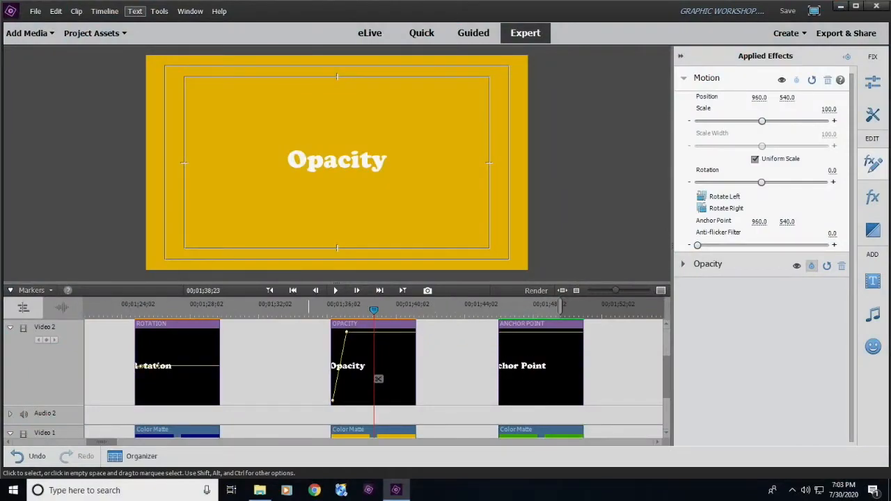
left_click_drag(373, 311, 316, 311)
key("space")
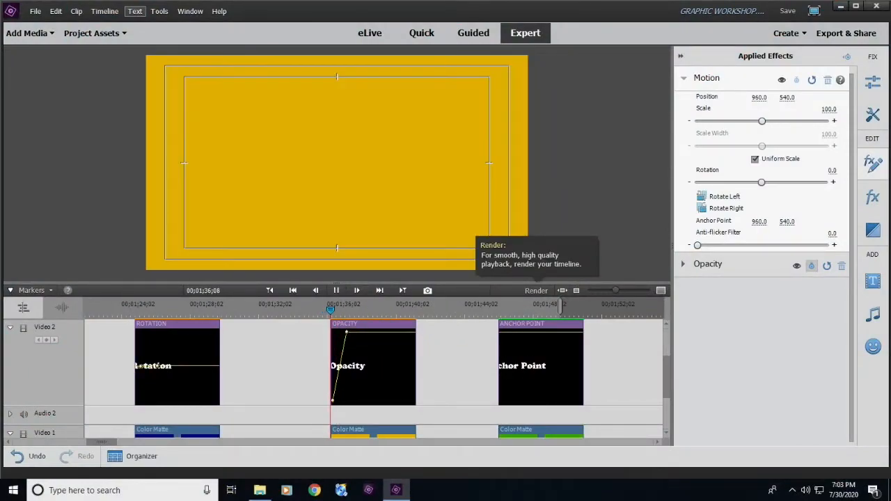
left_click(363, 378)
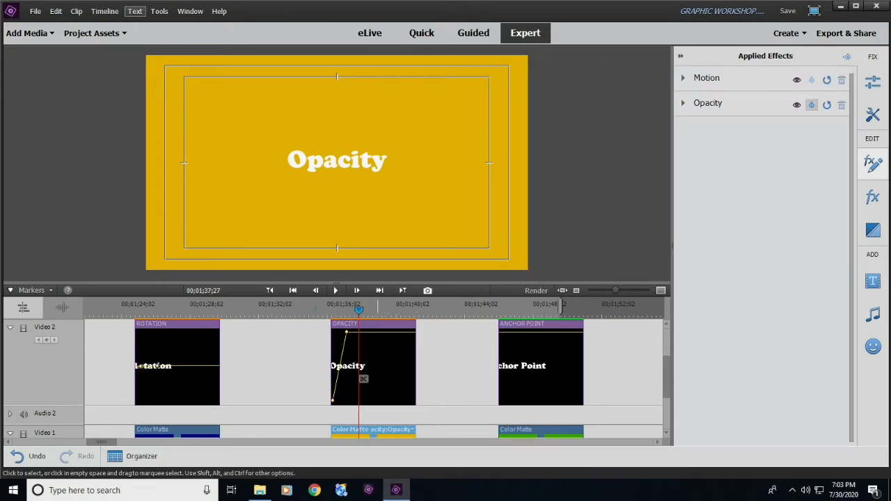
Lower the OPACITY title's second opacity keyframe to 59.3 % and preview the partial fade up to 00;01;38;09.
mouse_move(346, 309)
left_mouse_down()
mouse_move(332, 310)
mouse_move(347, 310)
left_mouse_up()
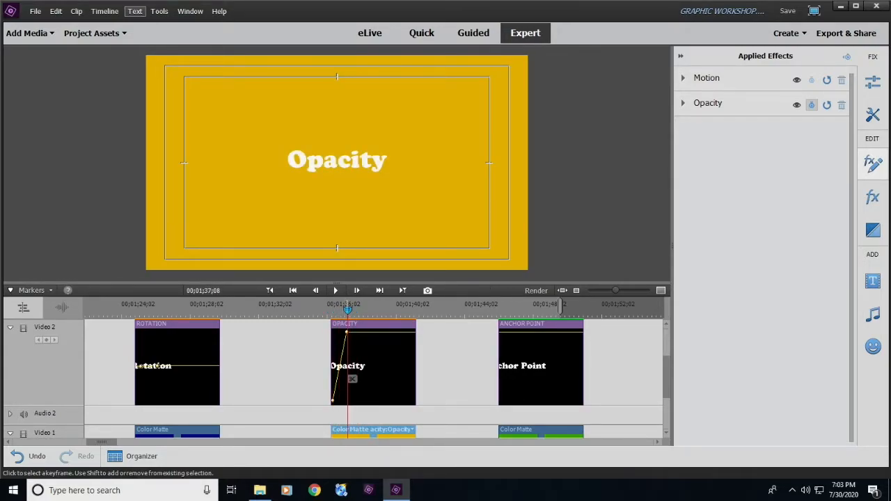
key("equal")
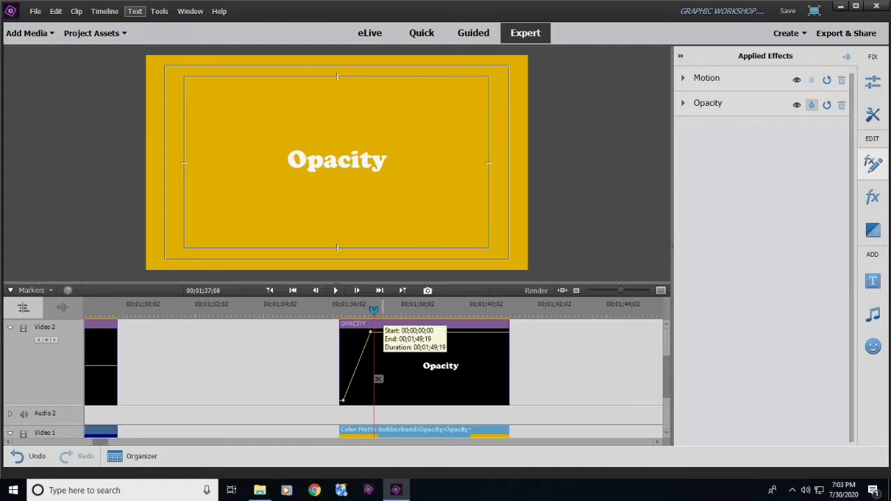
key("equal")
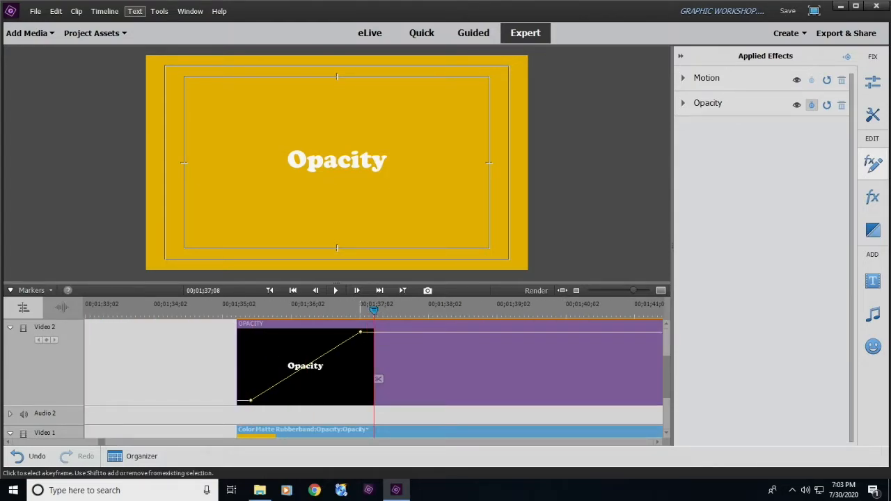
left_click(363, 332)
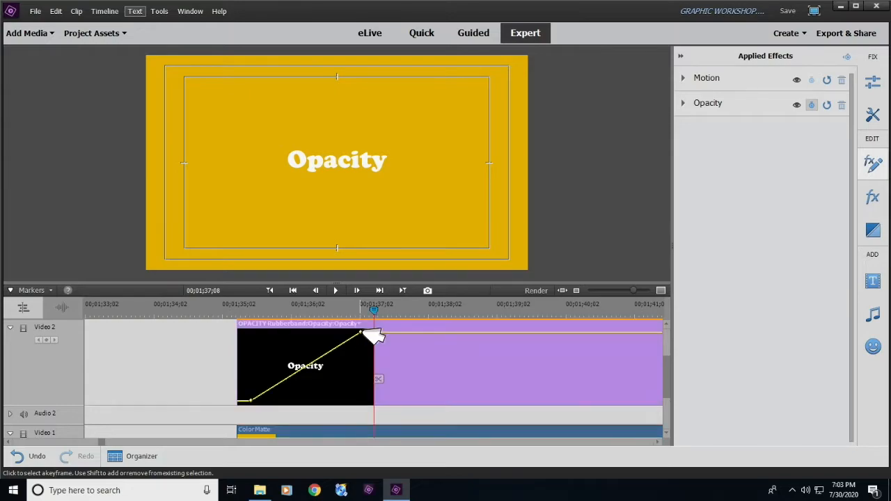
left_click_drag(363, 332, 520, 379)
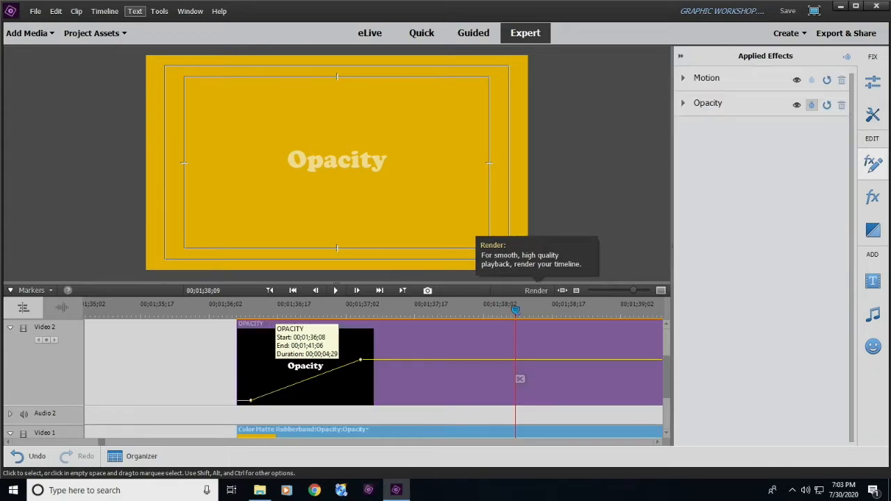
Save the project and raise the OPACITY title's second opacity keyframe to 74.0 %.
left_click(519, 379)
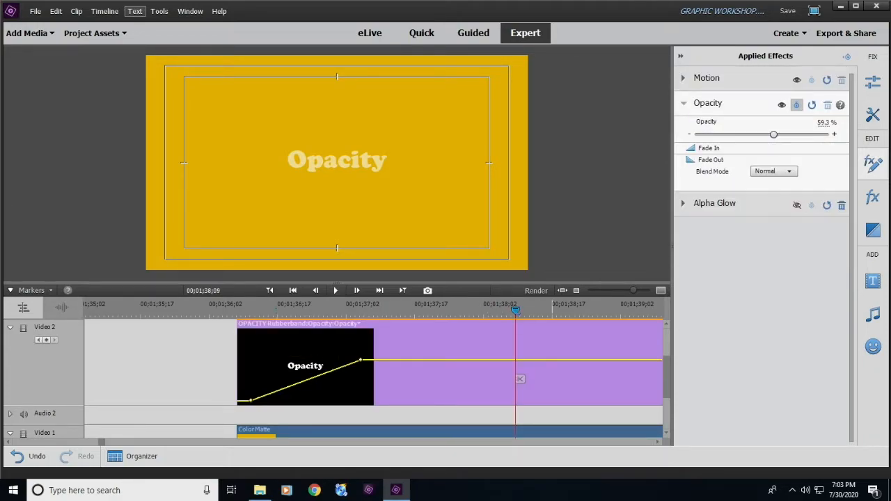
key("ctrl+s")
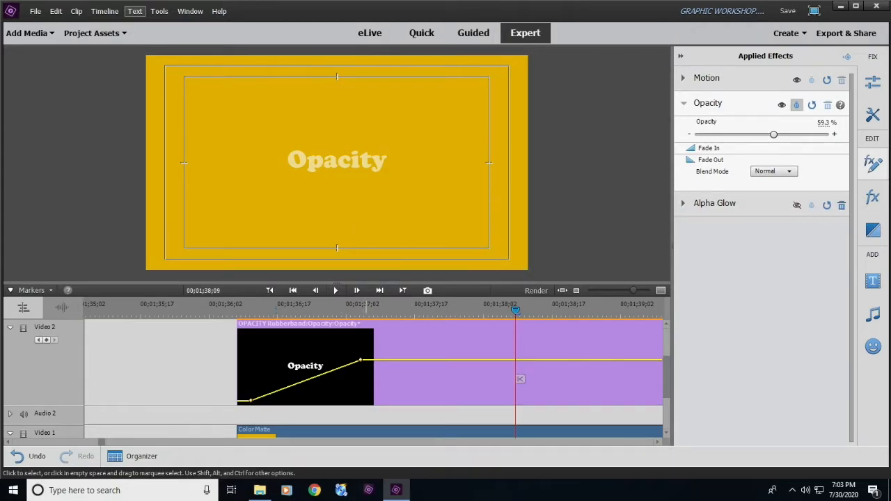
left_click_drag(360, 361, 360, 341)
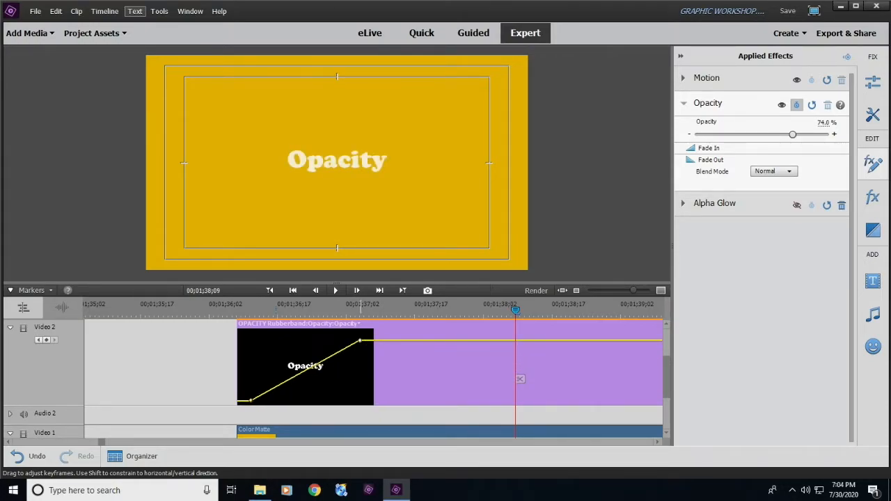
Turn on the Alpha Glow effect for the OPACITY title.
left_click_drag(241, 307, 406, 307)
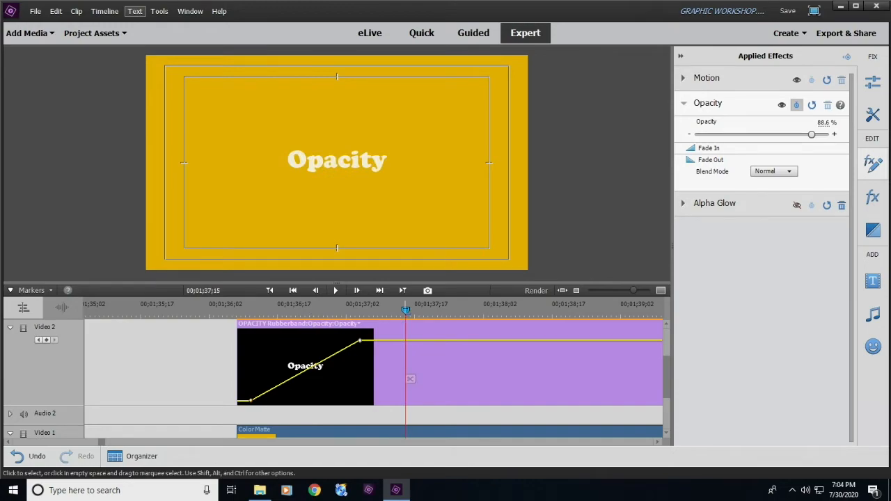
key("minus")
key("minus")
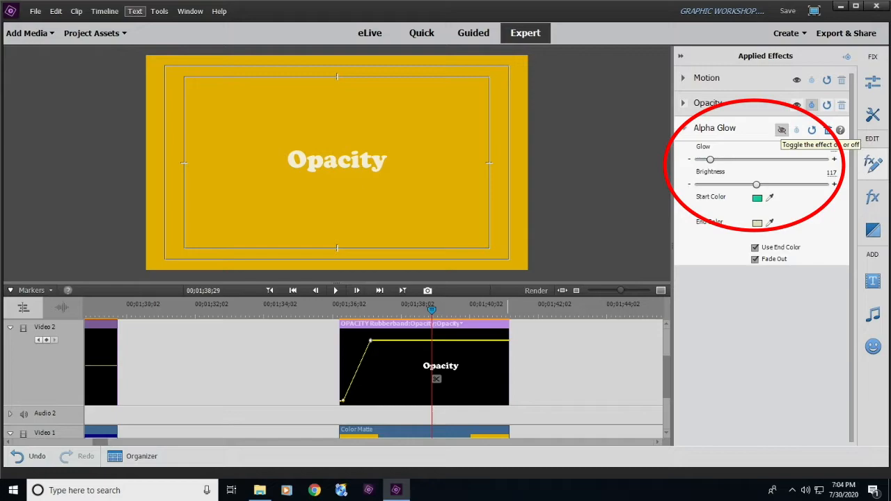
left_click(781, 131)
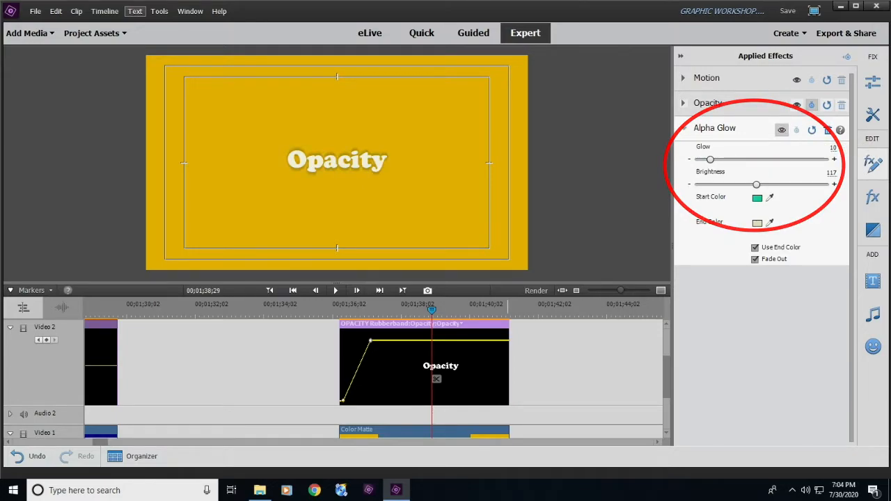
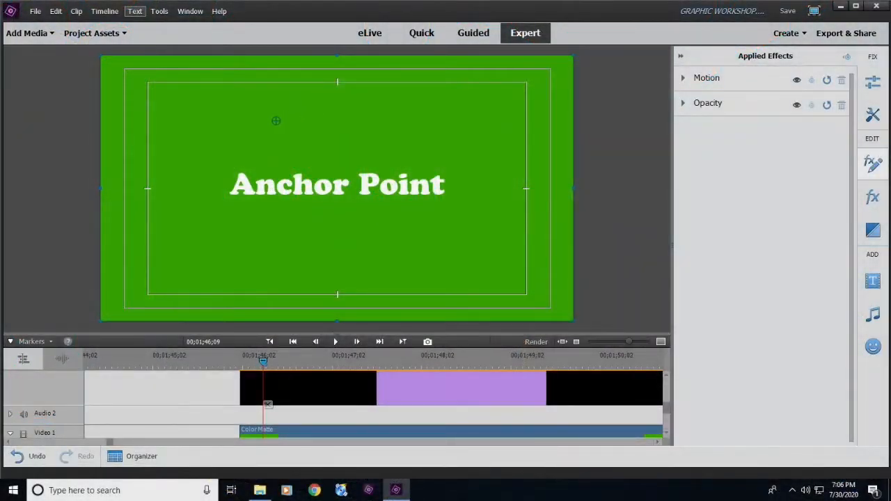
Place the Anchor Point title's anchor at the upper left of its text and add an anchor point keyframe at 00;01;46;09.
left_click_drag(337, 186, 320, 188)
key("ctrl+z")
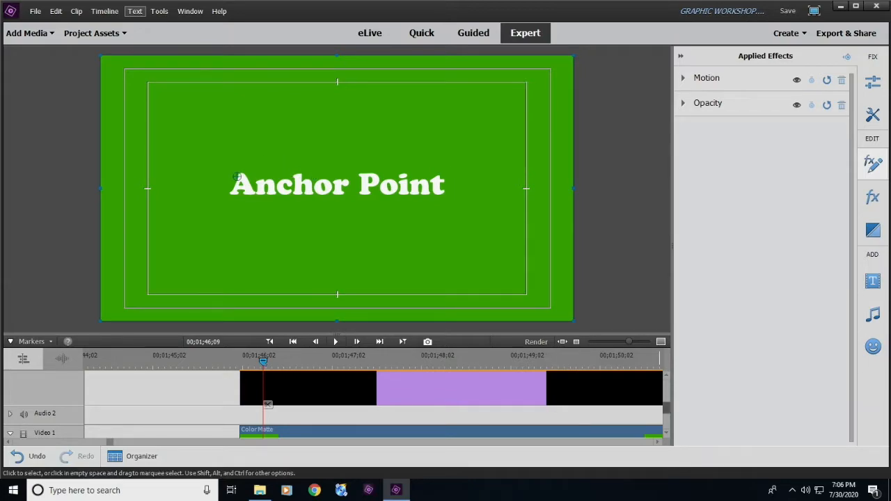
left_click_drag(666, 408, 666, 402)
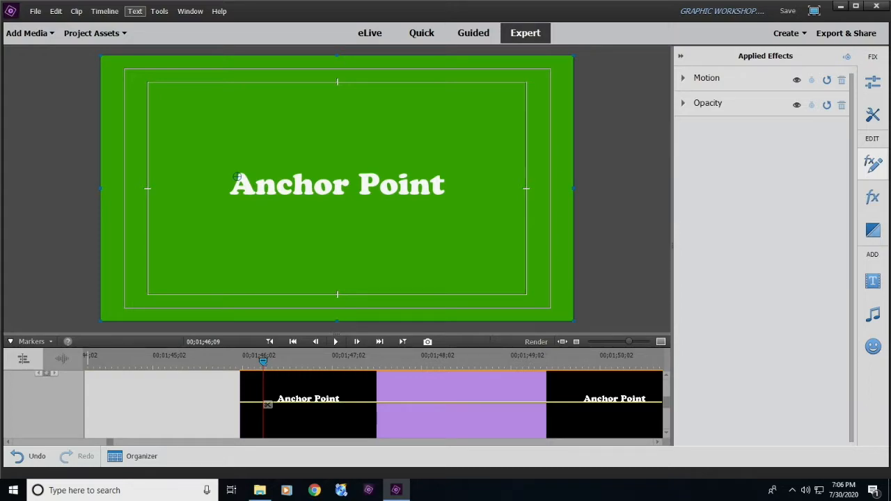
mouse_move(263, 362)
left_mouse_down()
mouse_move(311, 362)
mouse_move(275, 361)
left_mouse_up()
left_click_drag(666, 402, 666, 398)
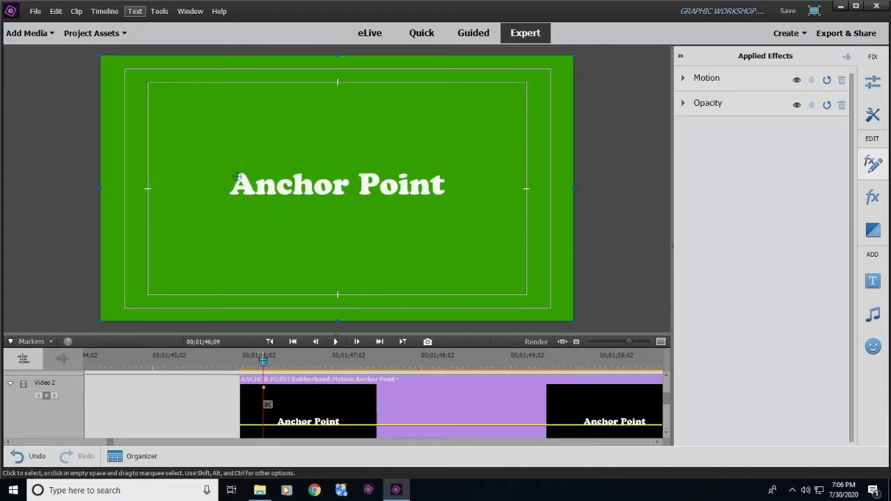
Add a second anchor point keyframe at 00;01;48;01 with the anchor beyond the text's lower-right end, and preview the title's movement.
left_click(419, 359)
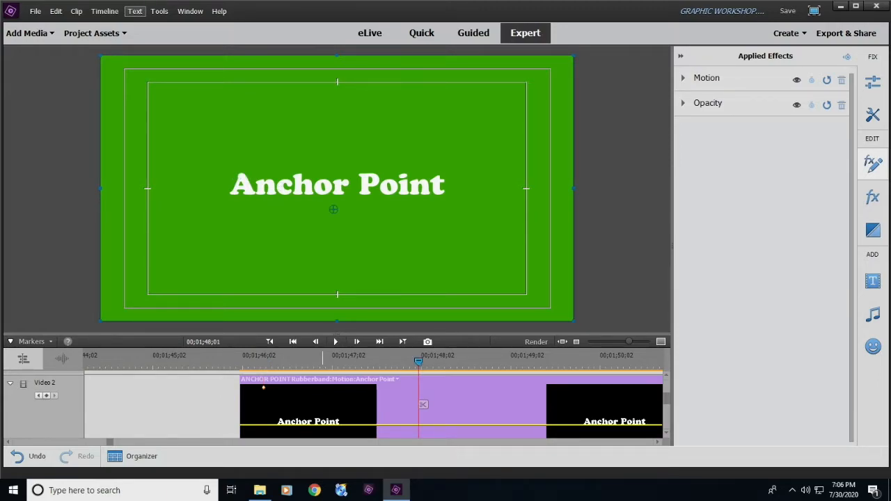
left_click_drag(448, 209, 476, 213)
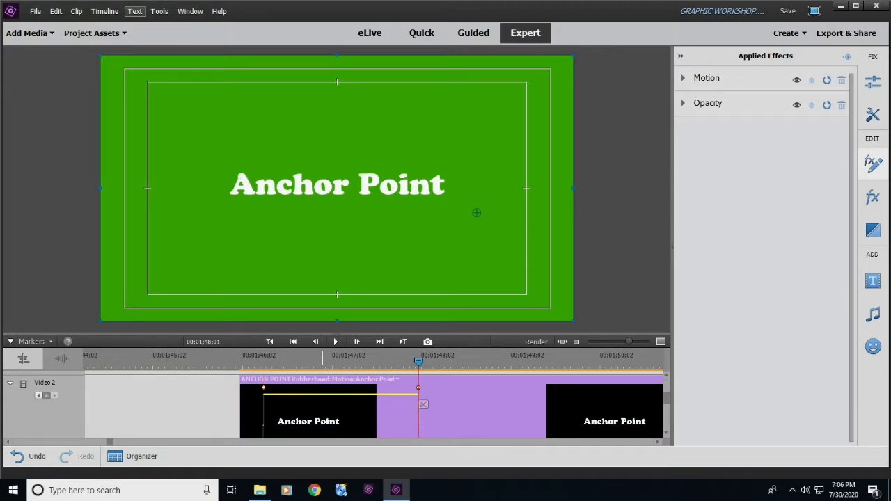
left_click(221, 359)
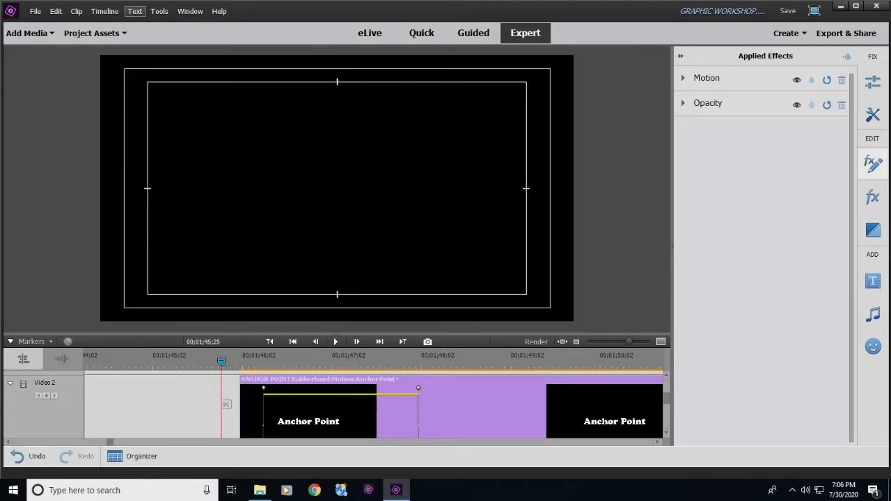
key("space")
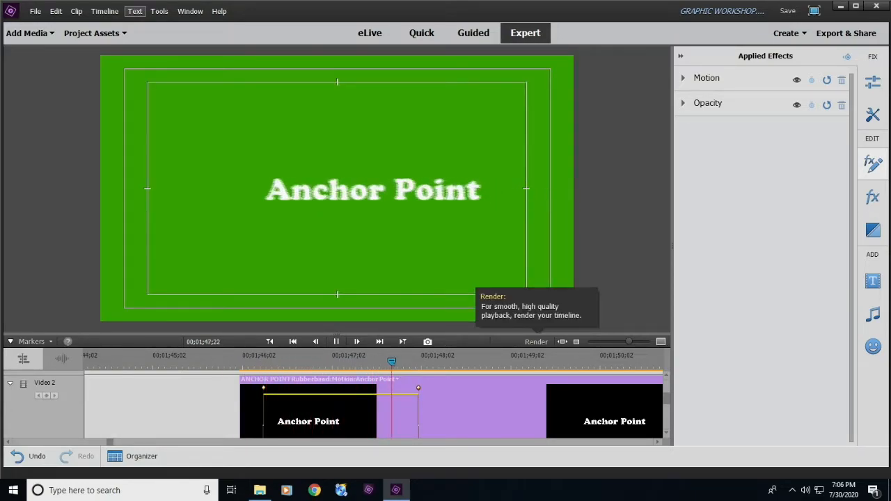
left_click(503, 404)
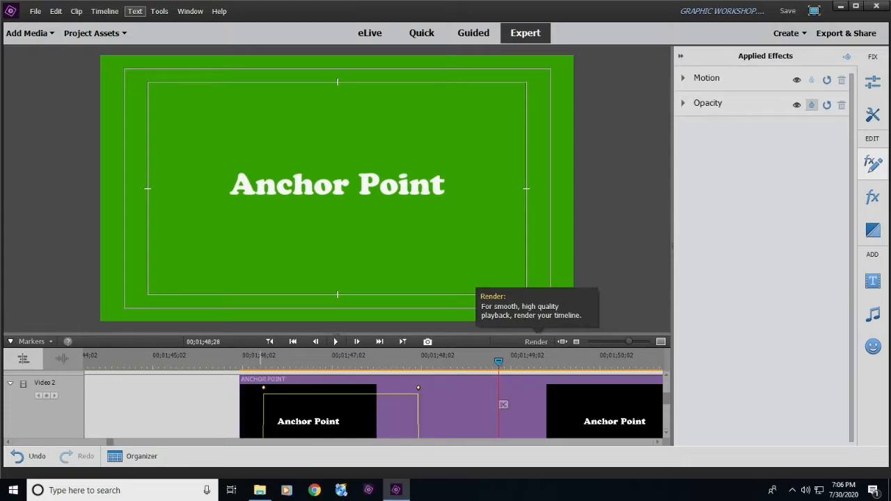
Enlarge the timeline area and scrub through the Anchor Point title's movement.
left_click_drag(498, 360, 421, 361)
left_click_drag(480, 360, 397, 360)
left_click_drag(321, 334, 320, 259)
left_click_drag(397, 360, 364, 361)
left_click_drag(364, 286, 430, 286)
Select the ROTATION title on Video 2 with the playhead at 00;01;25;11.
key("minus")
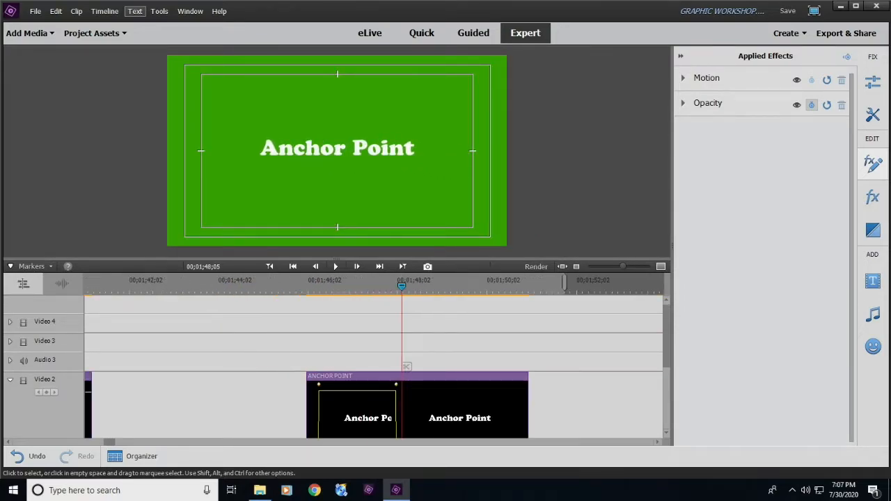
key("minus")
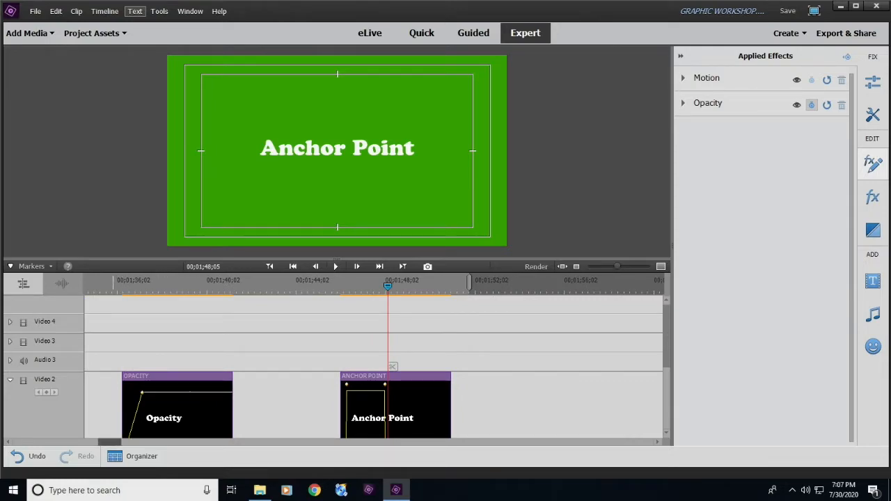
scroll(434, 418, "up", 5)
scroll(432, 418, "up", 1)
scroll(433, 418, "down", 4)
scroll(367, 418, "down", 2)
scroll(367, 418, "up", 5)
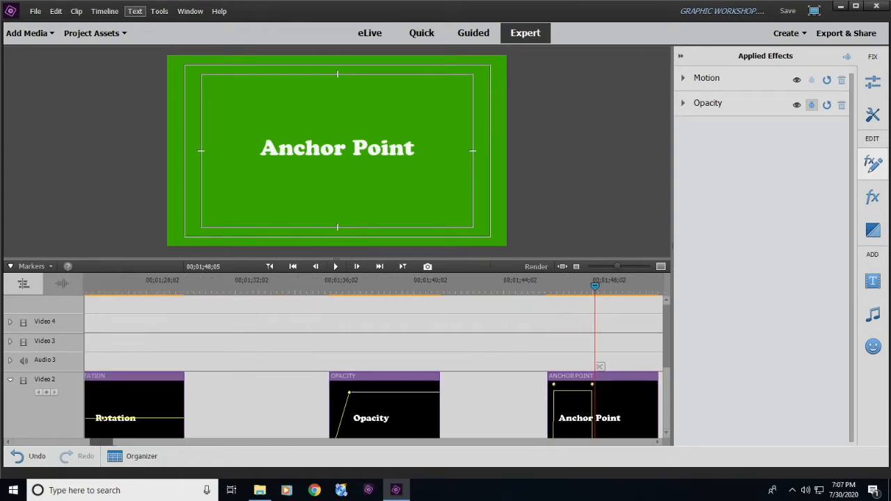
left_click(343, 284)
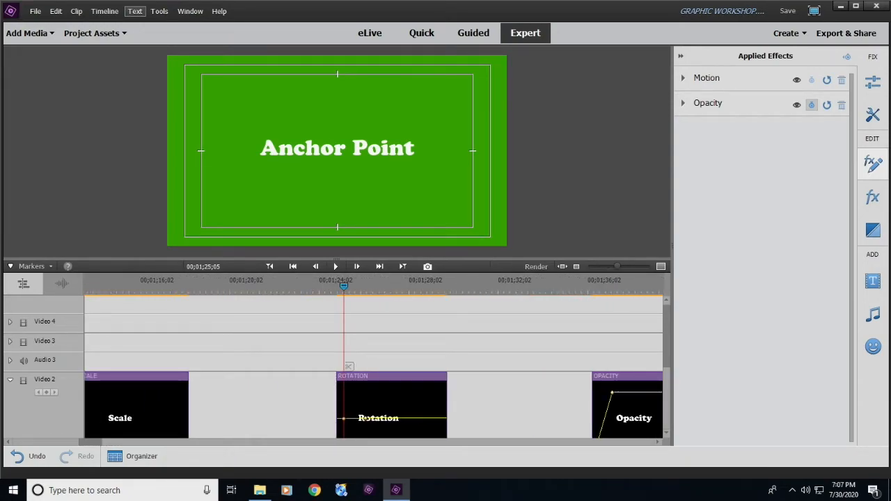
mouse_move(343, 284)
left_mouse_down()
mouse_move(373, 284)
mouse_move(338, 284)
mouse_move(348, 284)
left_mouse_up()
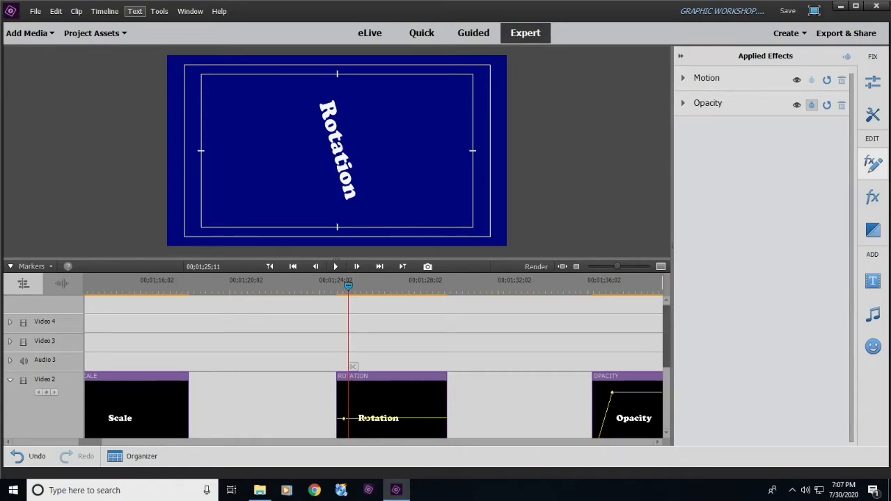
scroll(353, 366, "down", 3)
left_click_drag(352, 366, 352, 366)
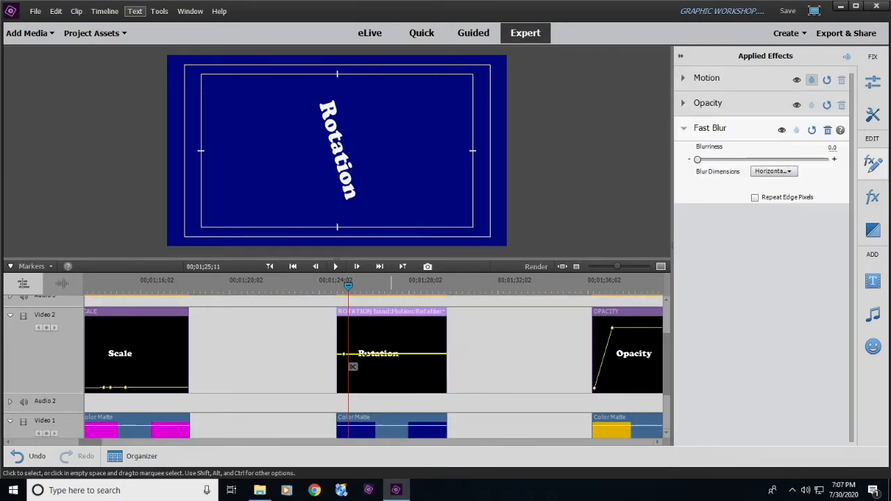
Examine the spacing of the ROTATION title's rotation keyframes at several timeline magnifications, ending at a close-up.
key("equal")
key("equal")
key("equal")
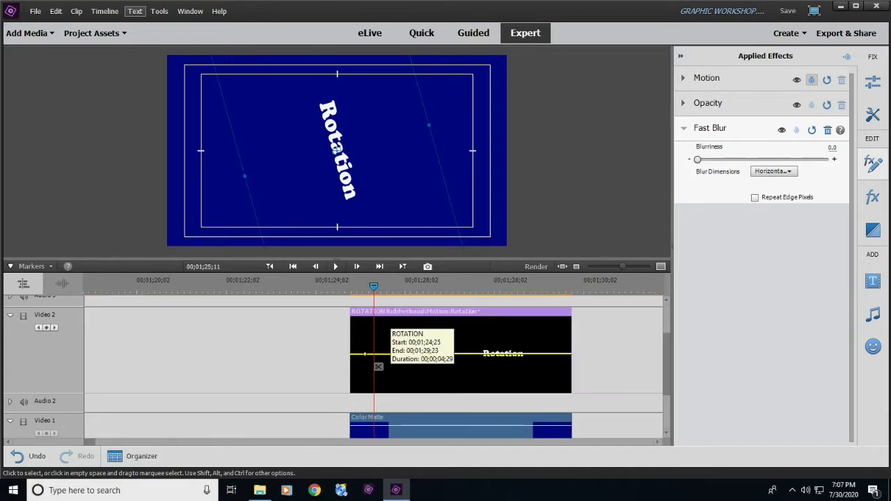
key("minus")
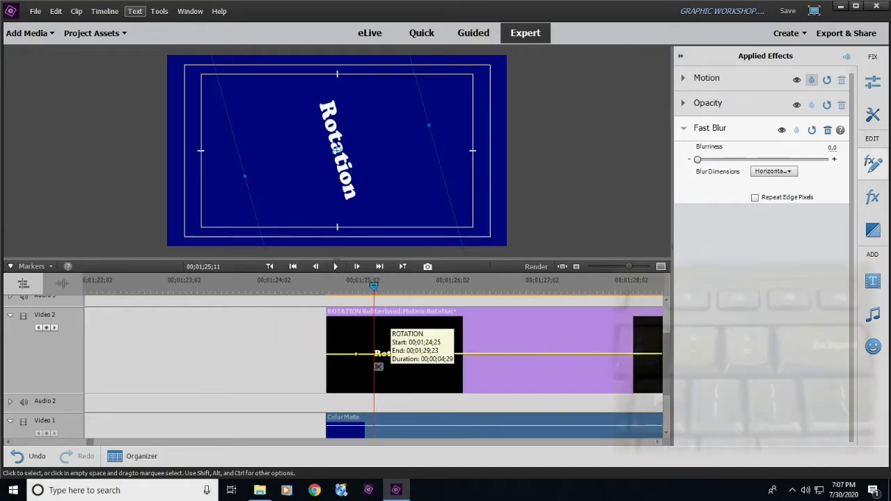
key("minus")
key("equal")
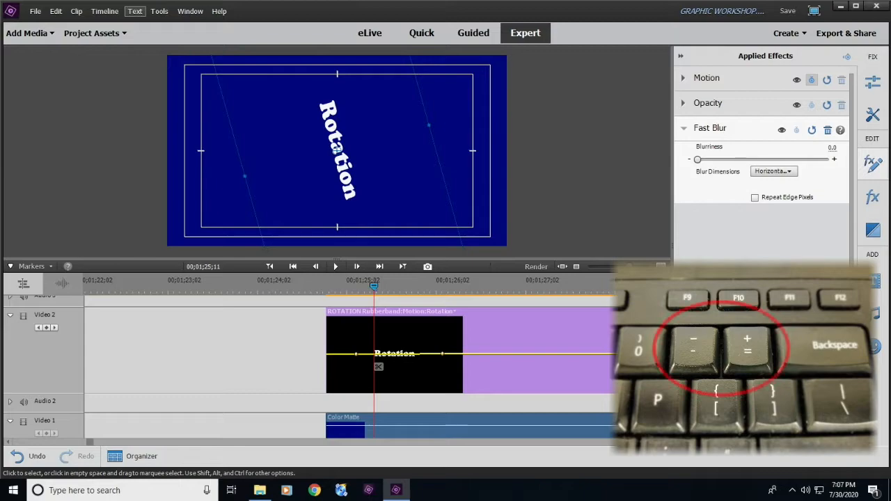
key("equal")
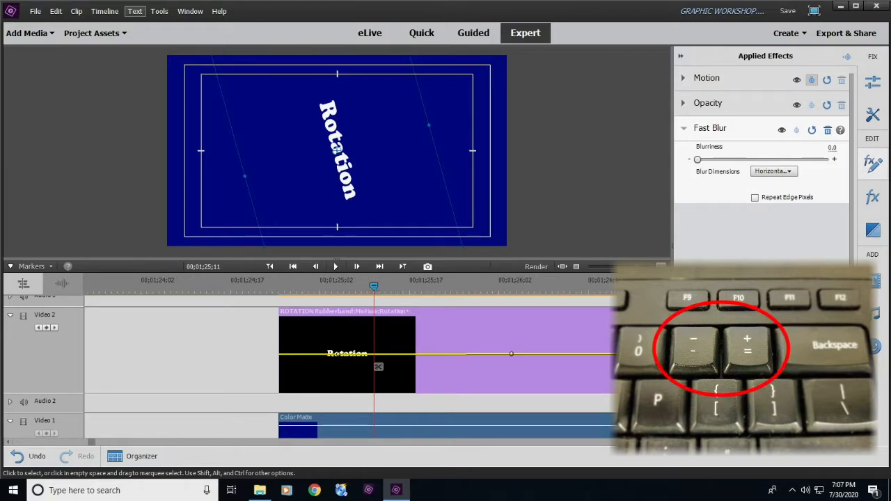
key("equal")
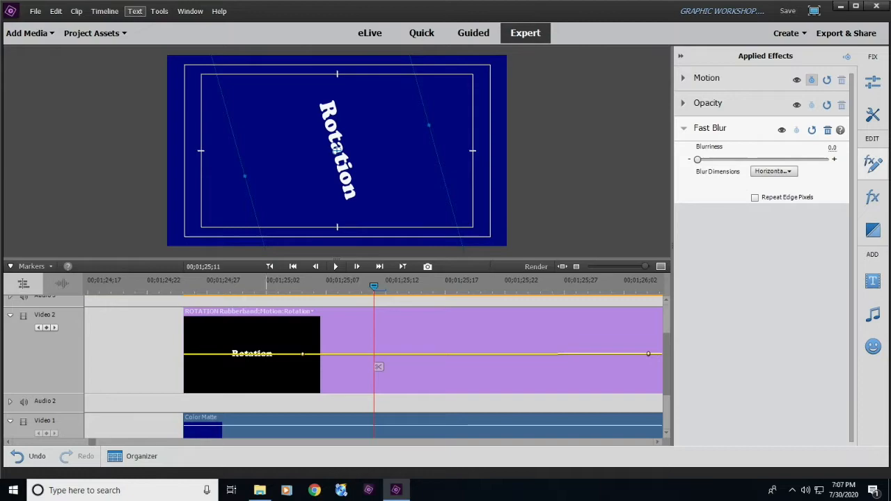
Switch the ROTATION title's keyframe line to Motion Anchor Point and move its anchor to the top center of the frame.
left_click(220, 313)
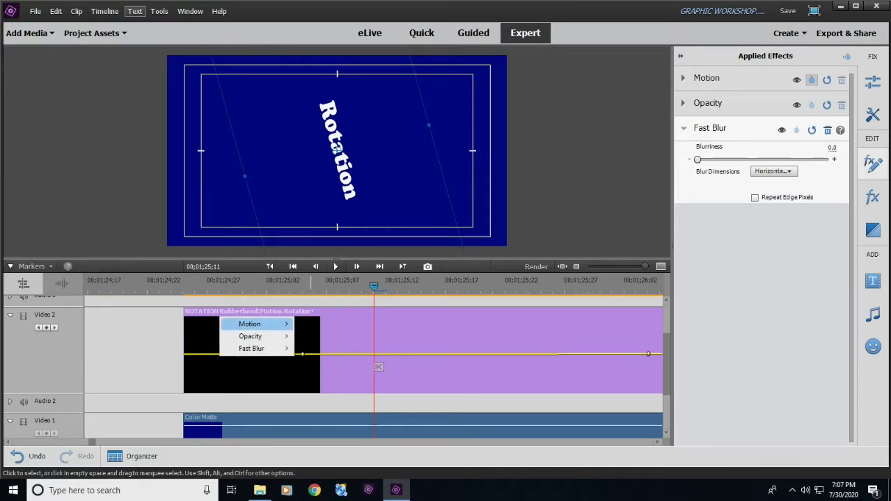
mouse_move(251, 324)
left_click(330, 372)
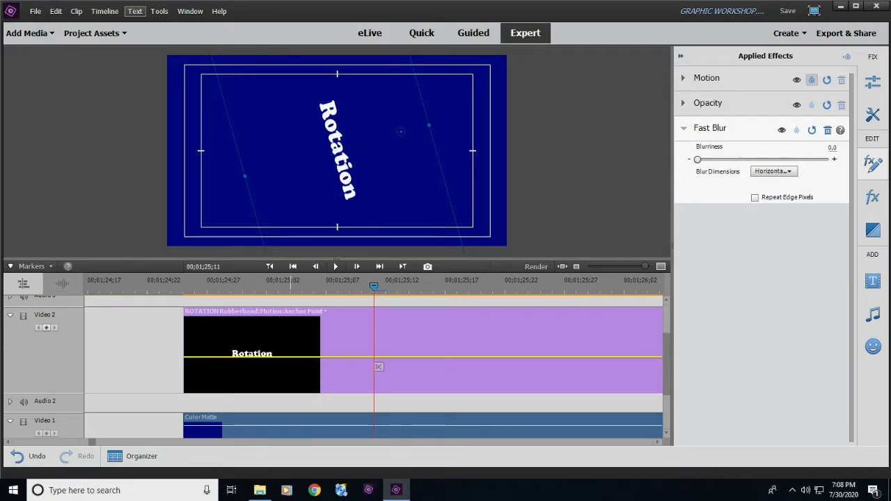
left_click_drag(242, 283, 291, 285)
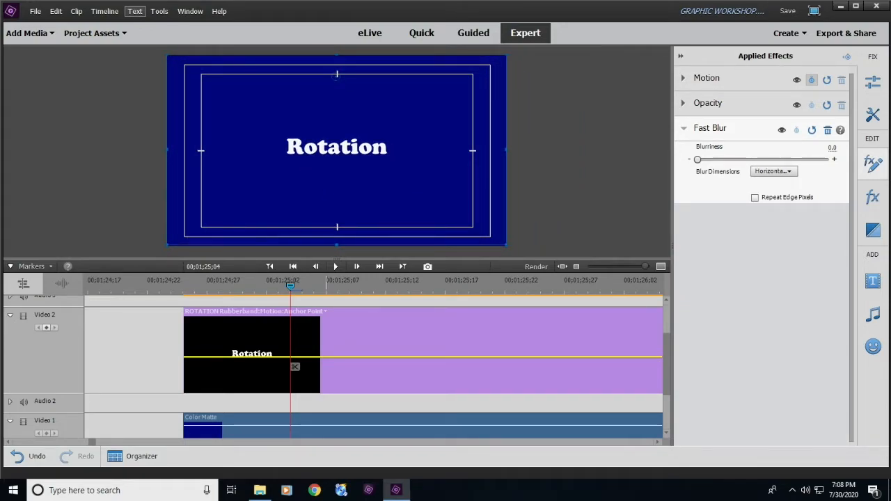
Play back the ROTATION title's spin around its moved anchor point and return to 00;01;24;11.
left_click_drag(290, 286, 203, 366)
key("space")
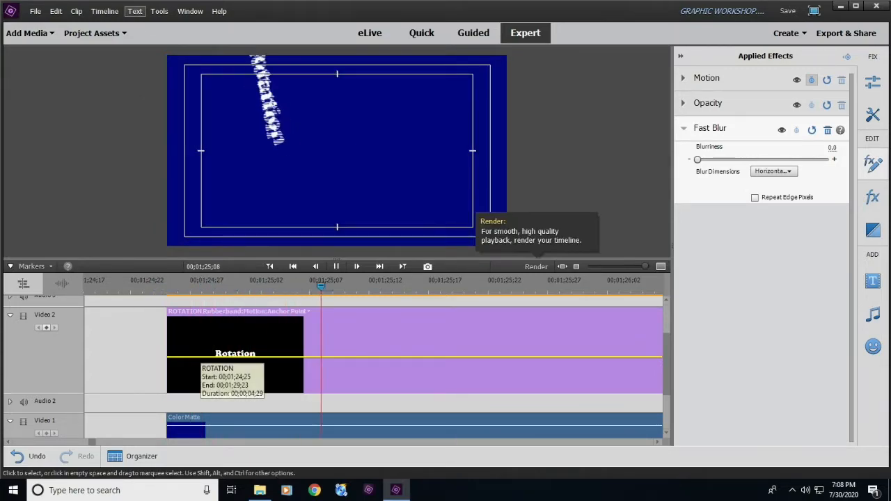
key("space")
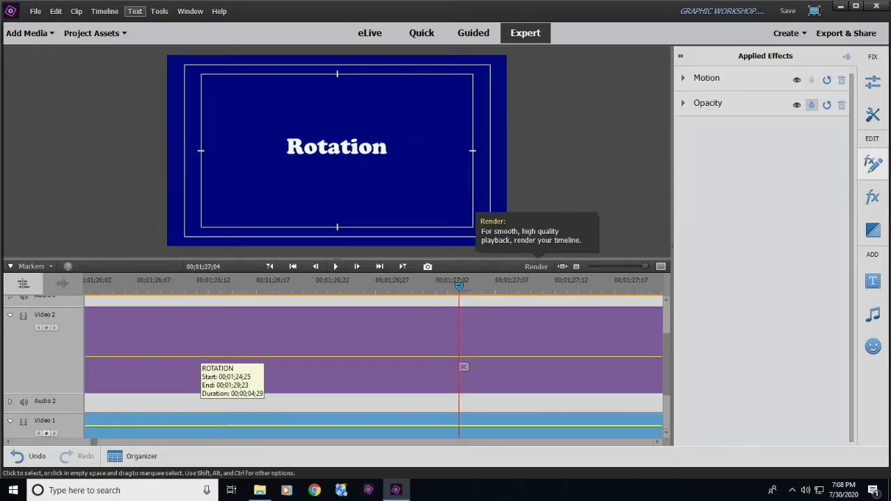
key("minus")
key("minus")
key("minus")
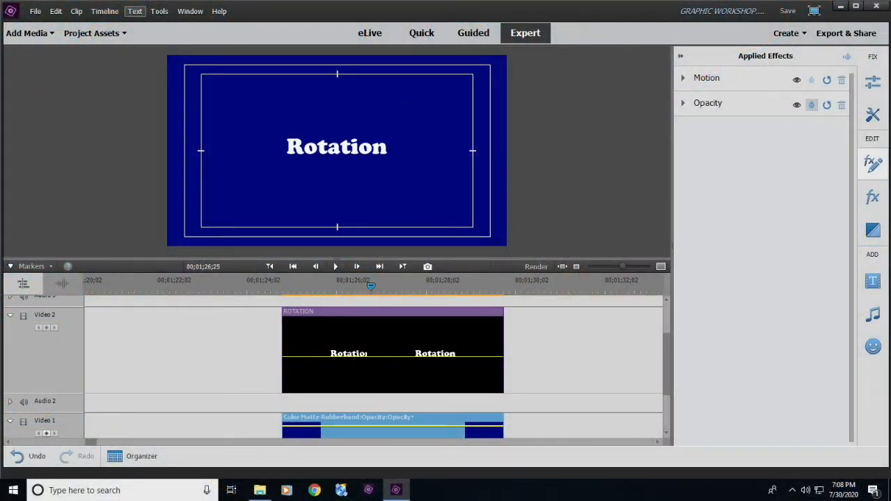
left_click_drag(371, 286, 276, 286)
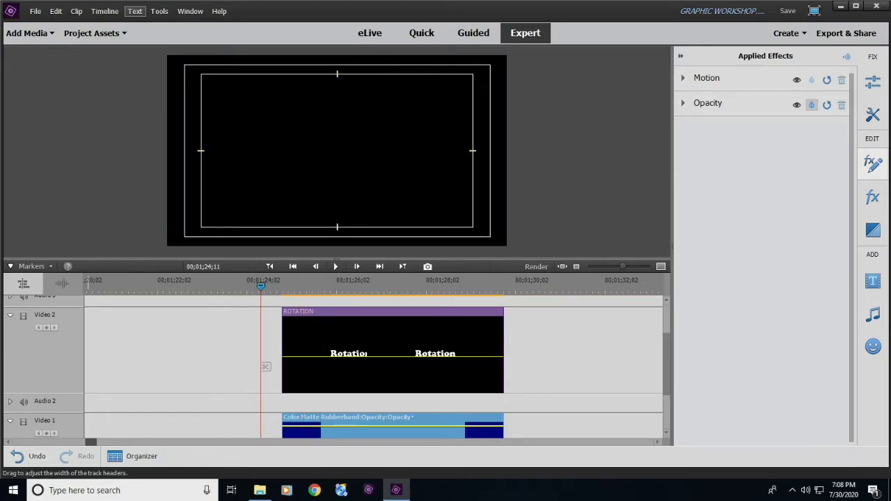
Switch the SCALE title's keyframe line to Motion Anchor Point at 00;01;13;23 and move its anchor below the text.
left_click_drag(91, 442, 80, 441)
left_click_drag(316, 285, 284, 285)
left_click(289, 367)
right_click(285, 317)
mouse_move(320, 324)
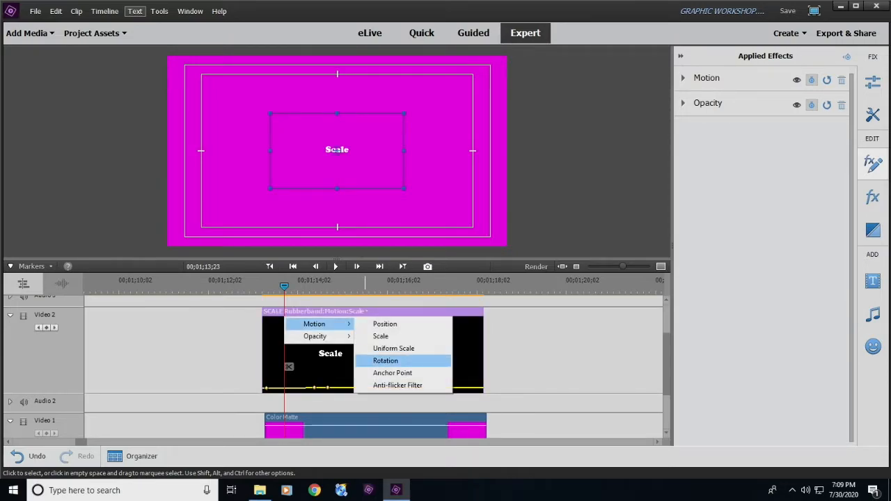
left_click(392, 372)
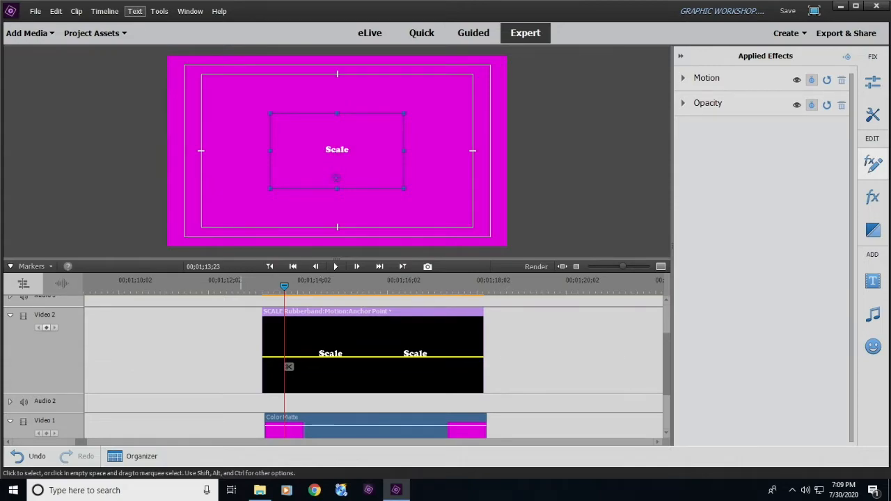
Preview the SCALE title's animation with its shifted anchor point, scrubbing back over the size change.
left_click(222, 348)
mouse_move(284, 286)
left_mouse_down()
mouse_move(378, 286)
mouse_move(232, 286)
mouse_move(268, 286)
left_mouse_up()
key("space")
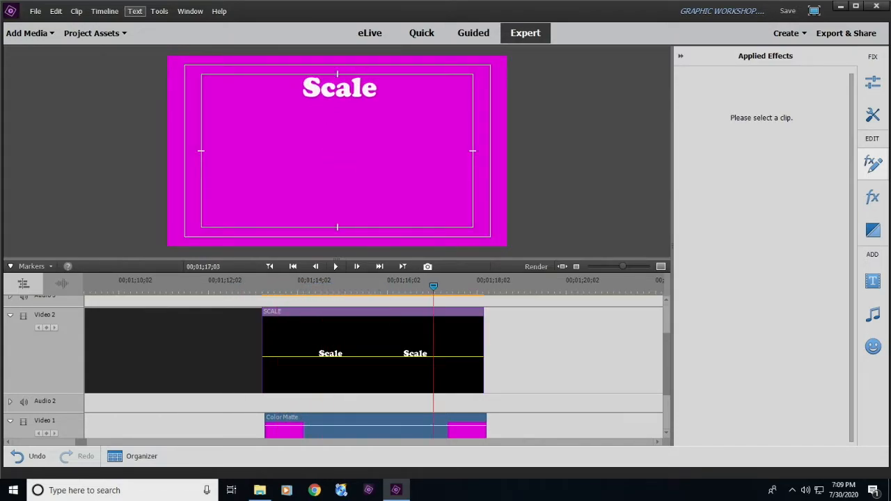
key("Page_Up")
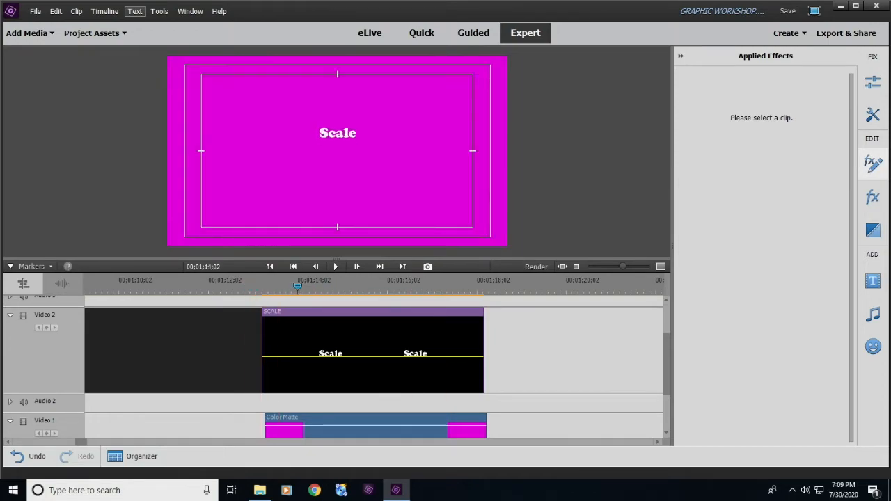
left_click_drag(364, 286, 294, 286)
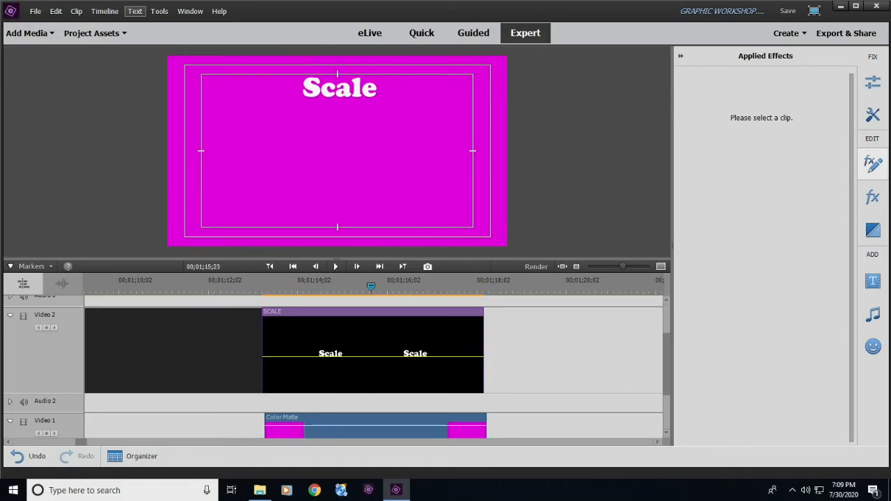
Select the POSITION title and place the playhead on its first position keyframe at 00;01;01;19.
left_click(298, 363)
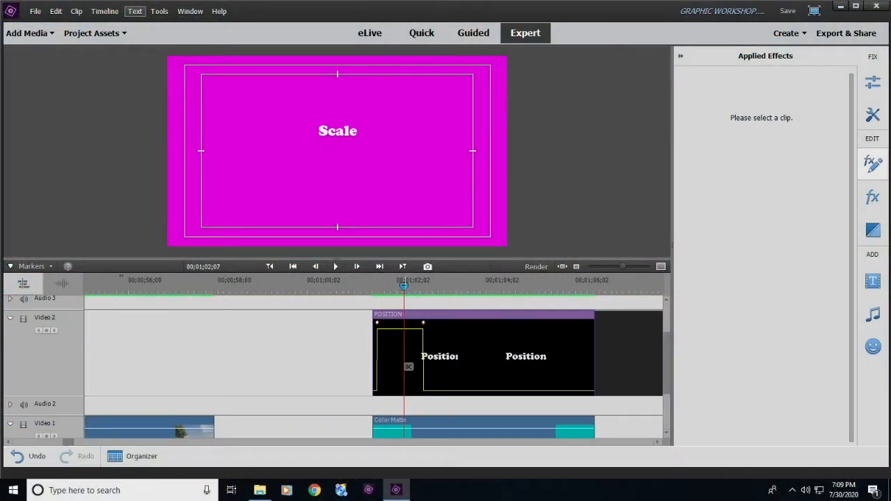
left_click(456, 348)
key("equal")
key("equal")
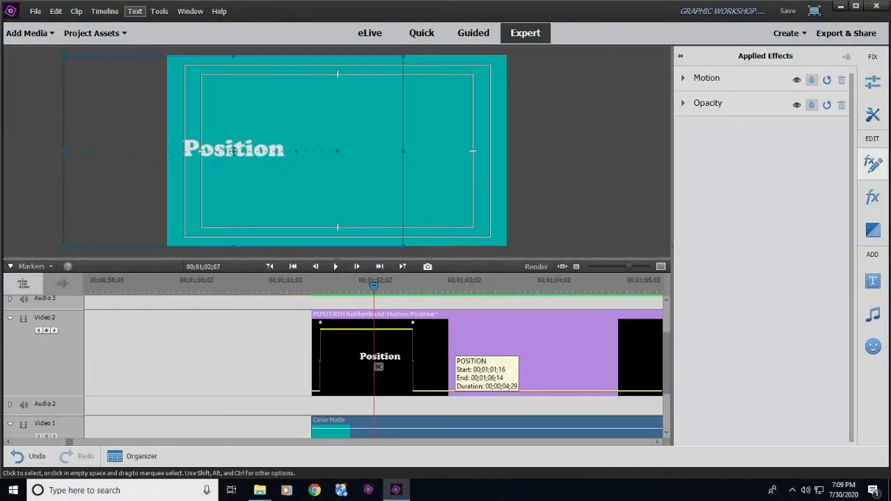
key("equal")
key("minus")
key("equal")
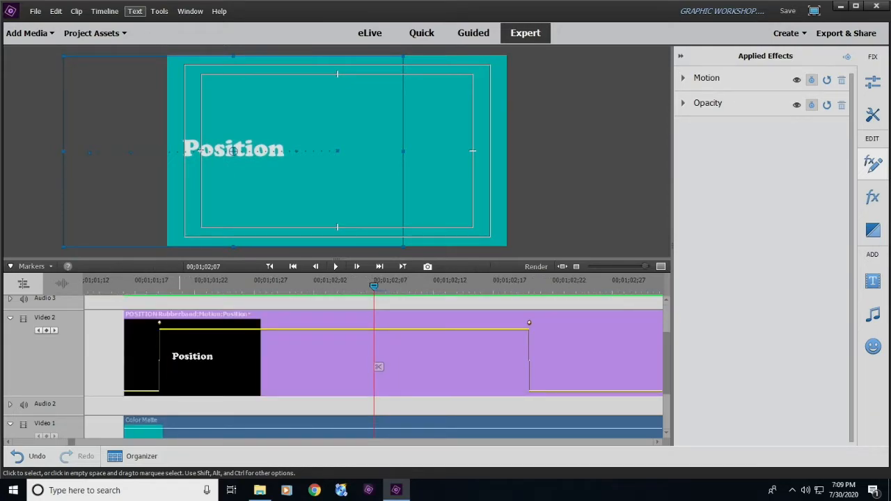
mouse_move(159, 284)
left_mouse_down()
mouse_move(147, 285)
mouse_move(537, 285)
mouse_move(128, 285)
mouse_move(159, 285)
left_mouse_up()
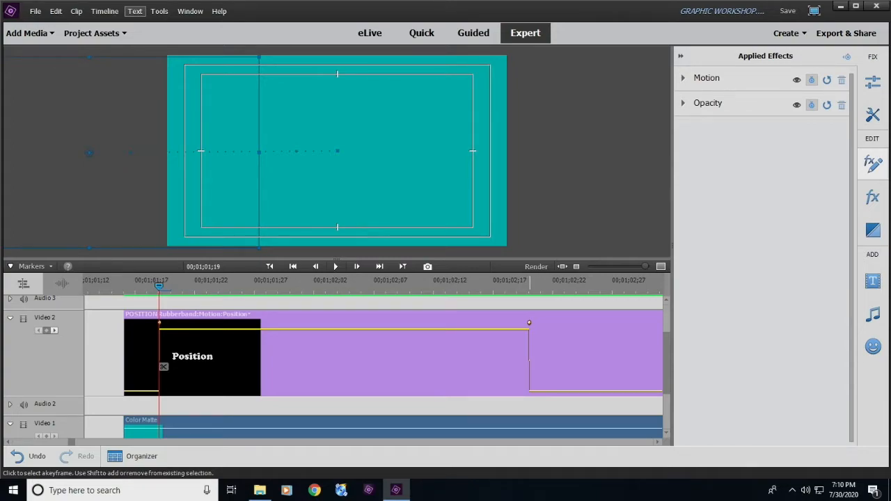
Ease the POSITION title's keyframe at 00;01;02;20 and bend its curve downward so the movement slows into that keyframe.
right_click(529, 323)
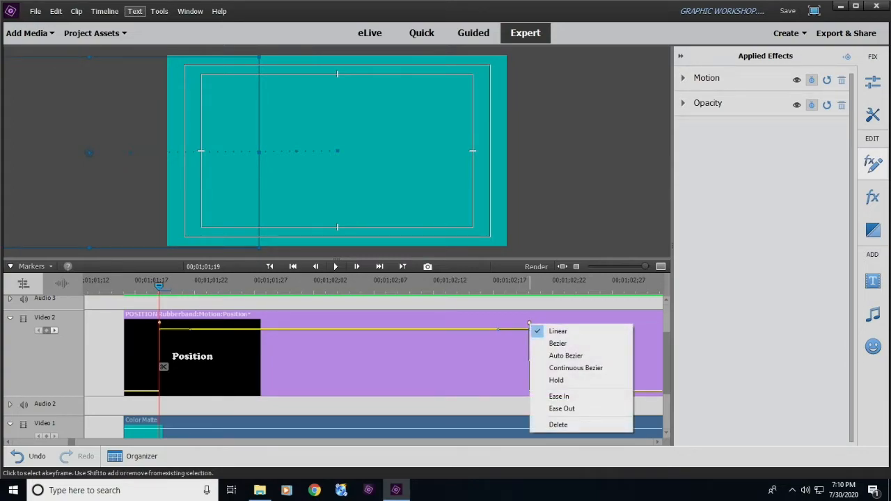
left_click(539, 318)
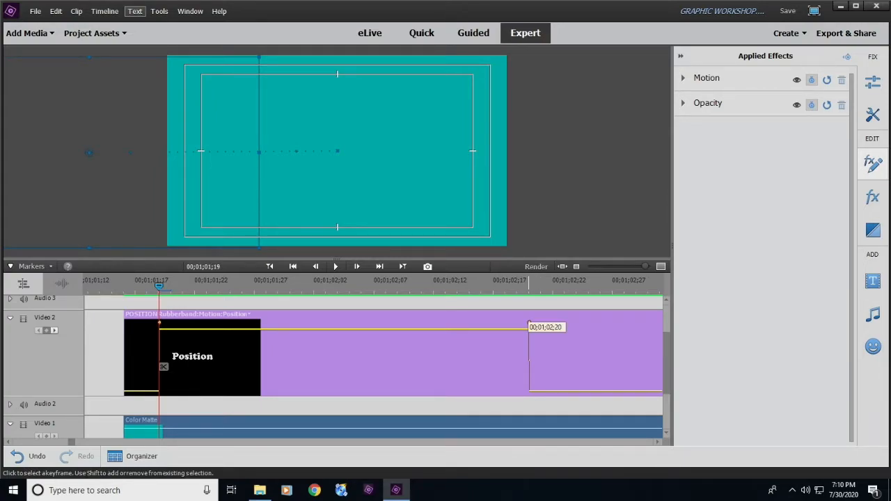
right_click(529, 323)
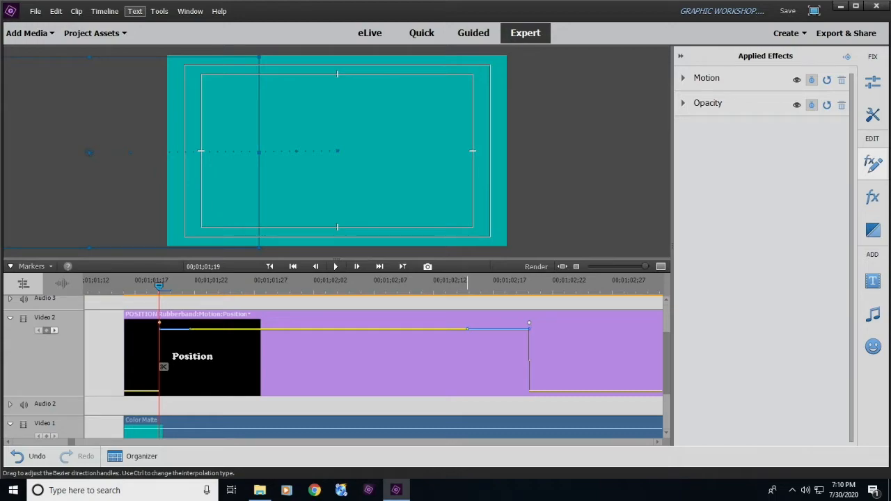
mouse_move(467, 328)
left_mouse_down()
mouse_move(455, 339)
mouse_move(474, 353)
mouse_move(505, 364)
mouse_move(492, 361)
mouse_move(479, 334)
mouse_move(514, 352)
mouse_move(480, 368)
mouse_move(574, 363)
mouse_move(461, 362)
mouse_move(485, 358)
mouse_move(515, 334)
mouse_move(459, 348)
mouse_move(481, 352)
mouse_move(417, 355)
mouse_move(509, 366)
mouse_move(414, 367)
mouse_move(487, 370)
left_mouse_up()
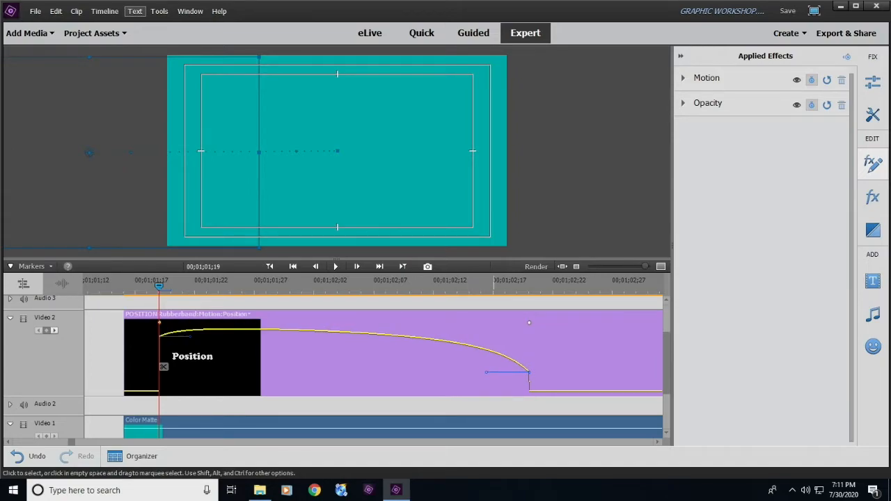
Render the timeline and play back the POSITION title's eased movement from just before the clip, stopping at 00;01;03;11.
left_click_drag(163, 367, 139, 367)
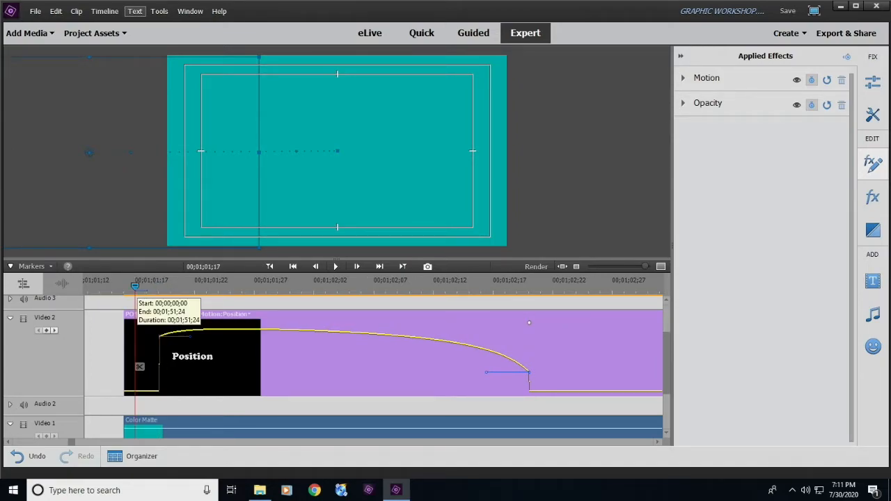
left_click(536, 265)
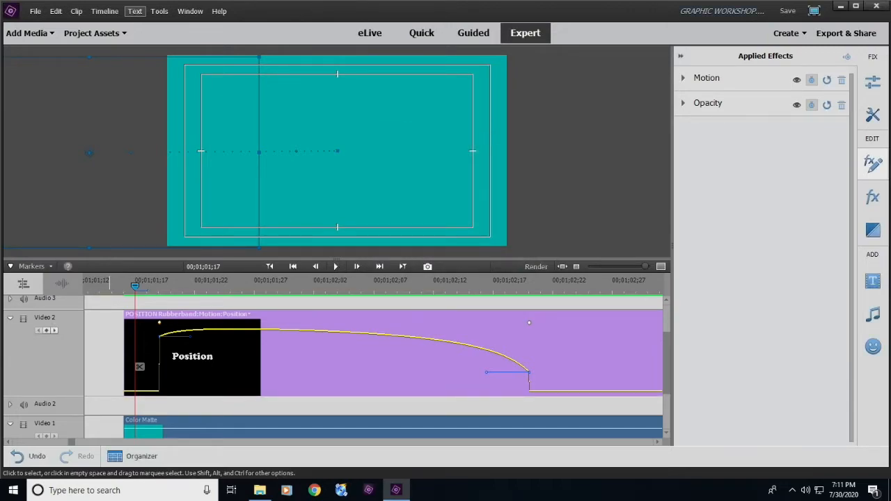
left_click(110, 284)
key("space")
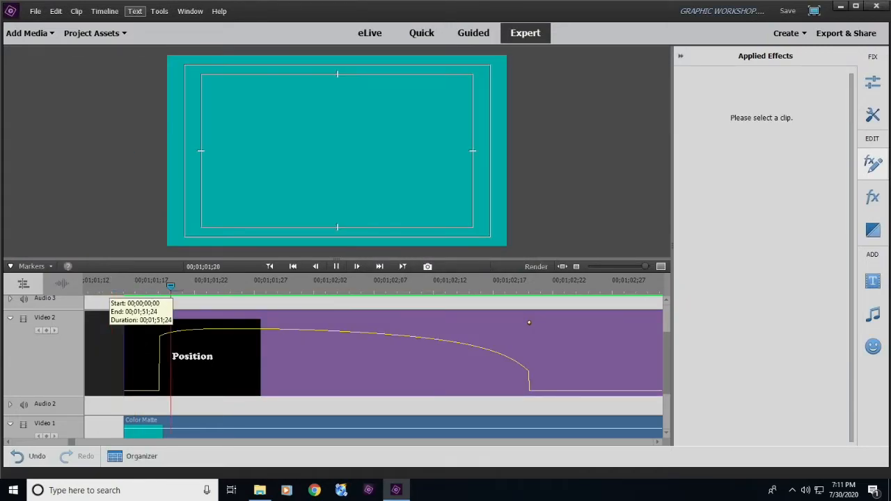
left_click(261, 366)
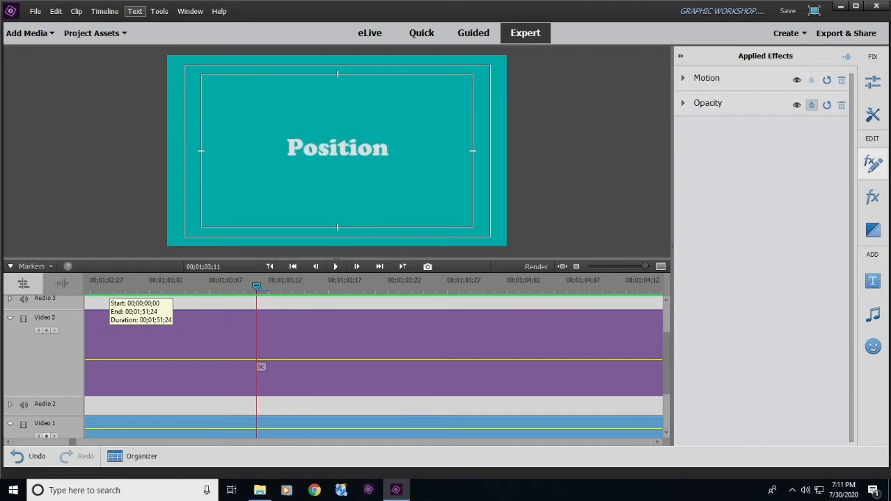